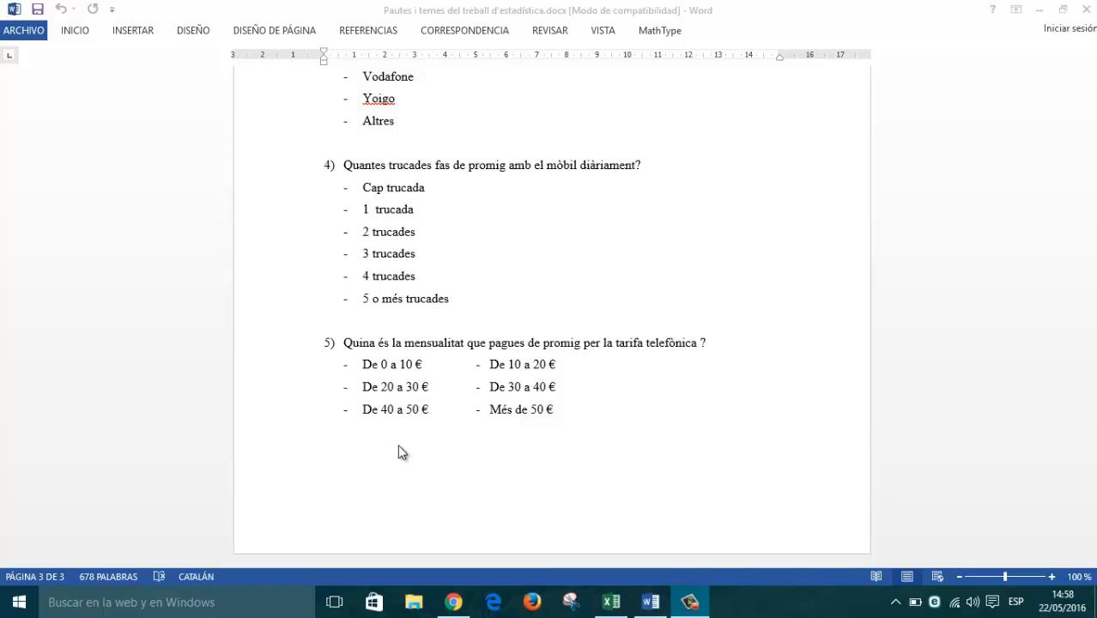
Step: Switch to the Excel workbook and view the class intervals on the V. Quant. Continua sheet
click(611, 602)
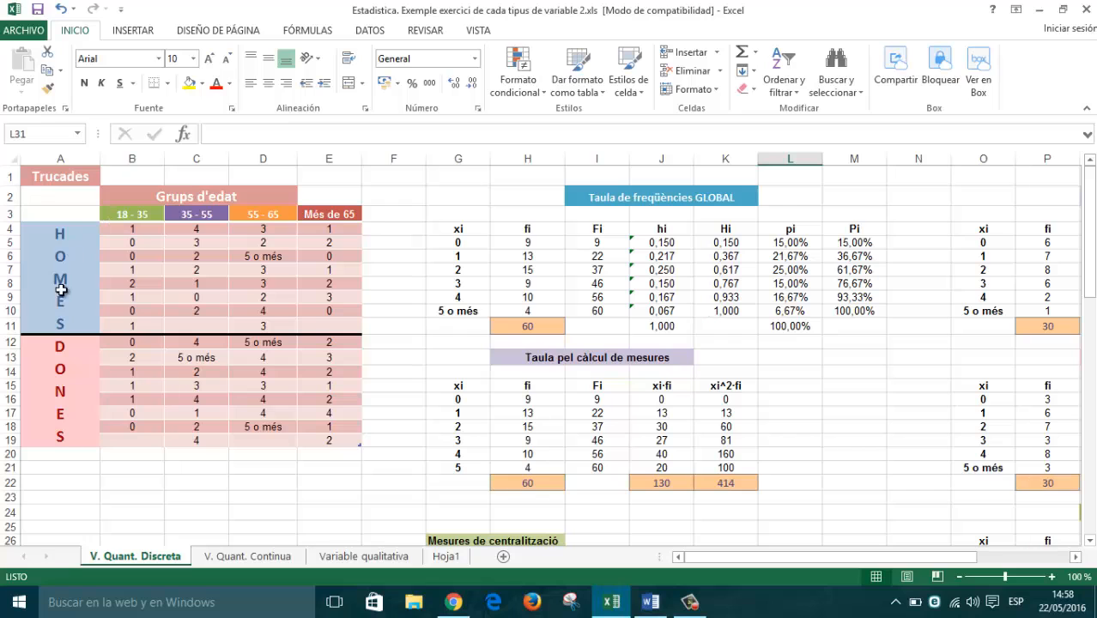
click(248, 557)
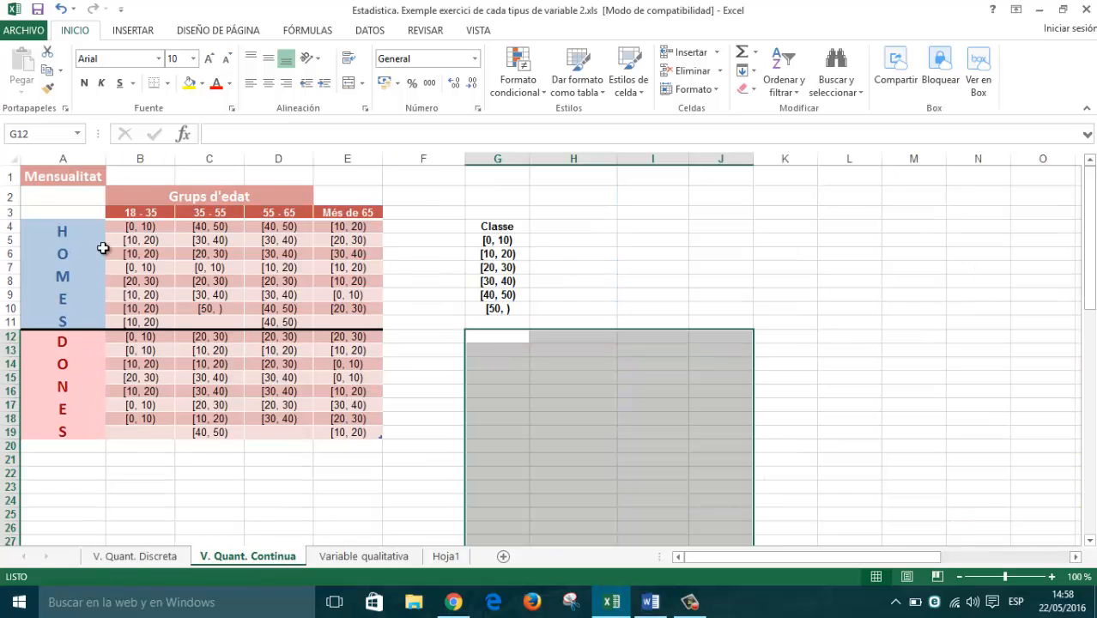
click(552, 320)
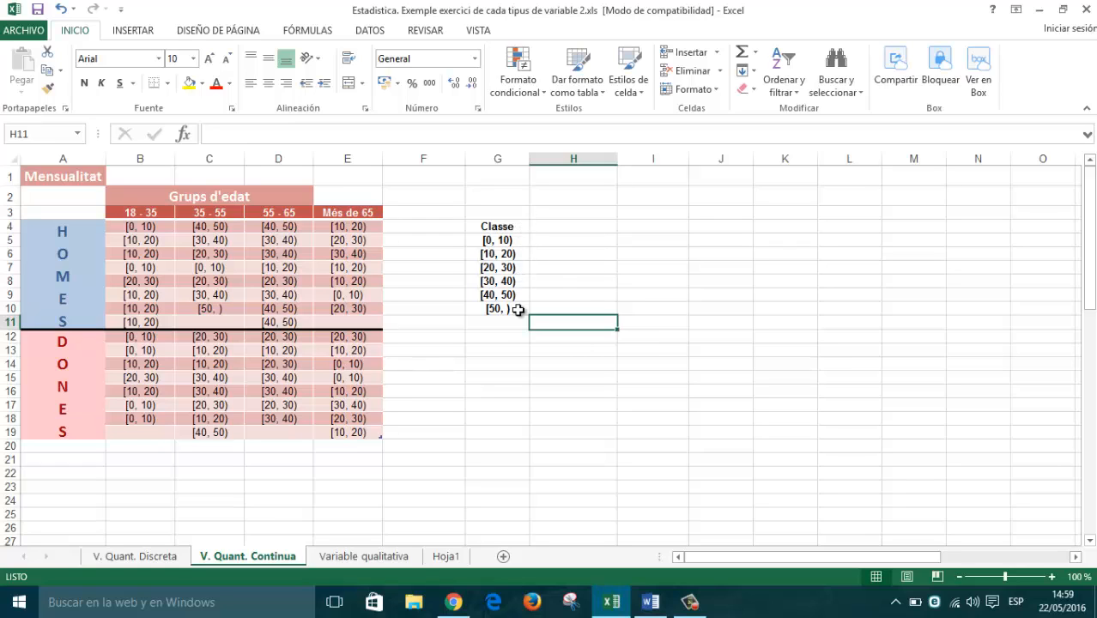
click(512, 227)
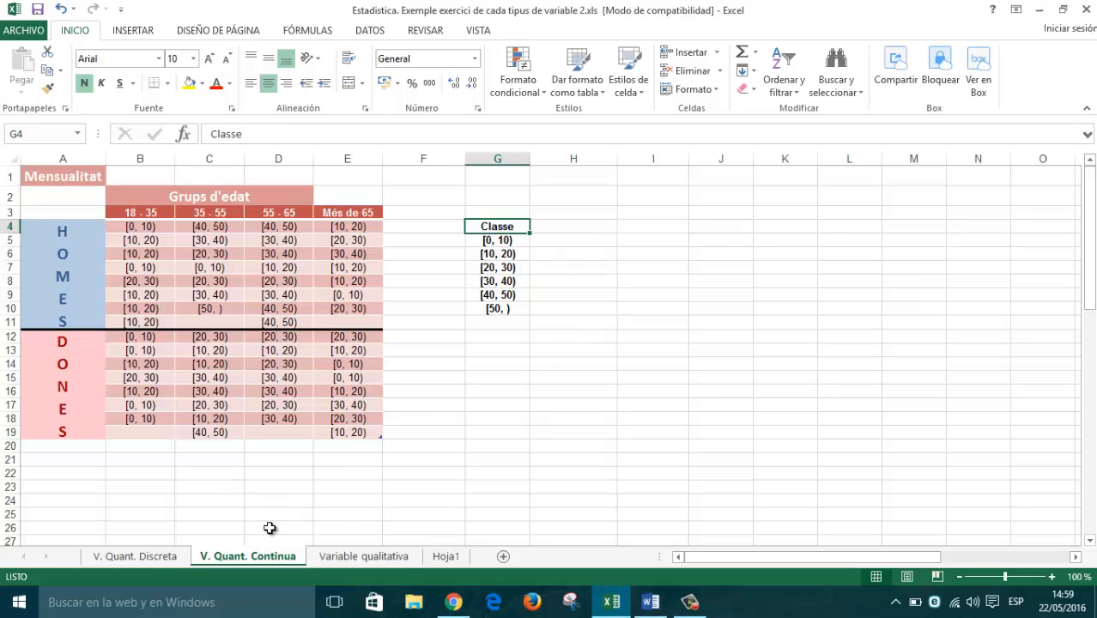
Step: Copy the global frequency, calculation and measures tables (G2:M36) from V. Quant. Discreta and paste them at H2 of V. Quant. Continua
click(162, 560)
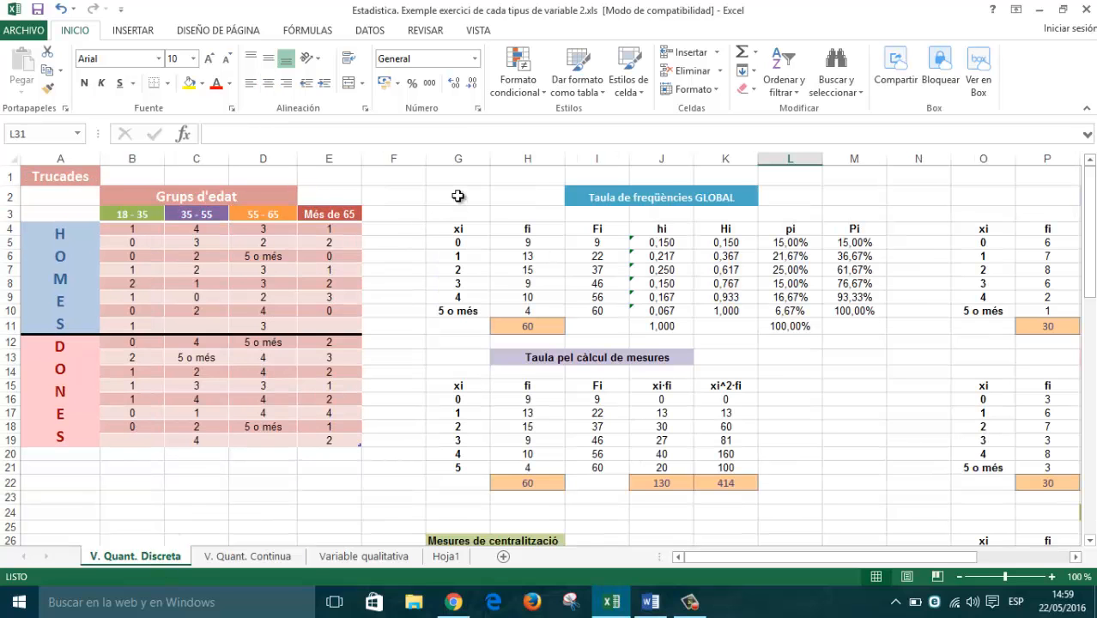
drag(450, 197, 830, 421)
key(ctrl+c)
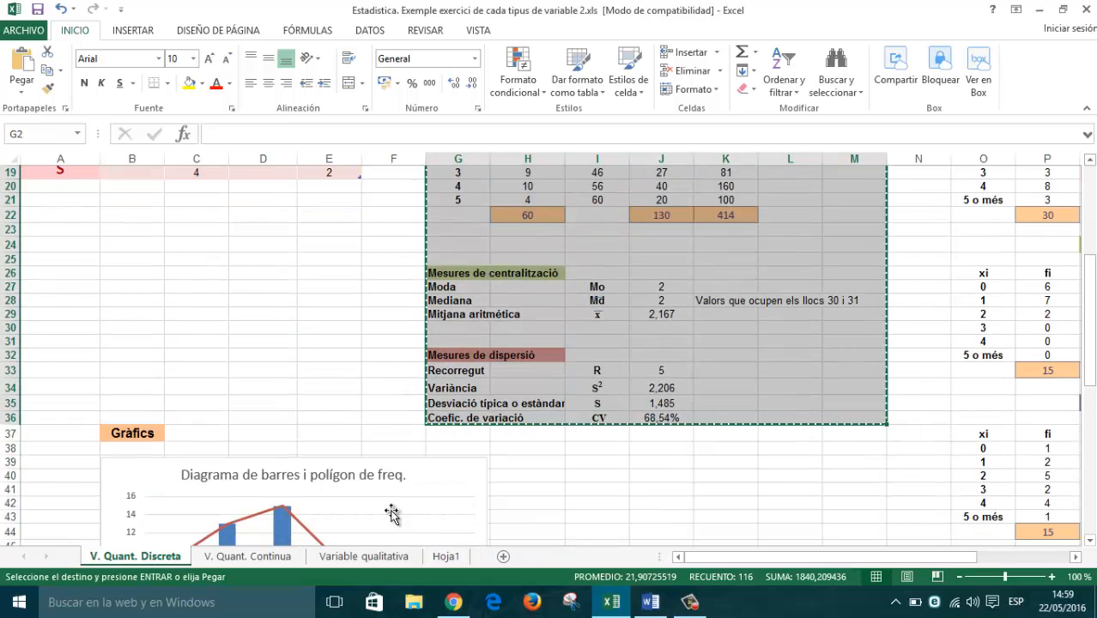
click(276, 554)
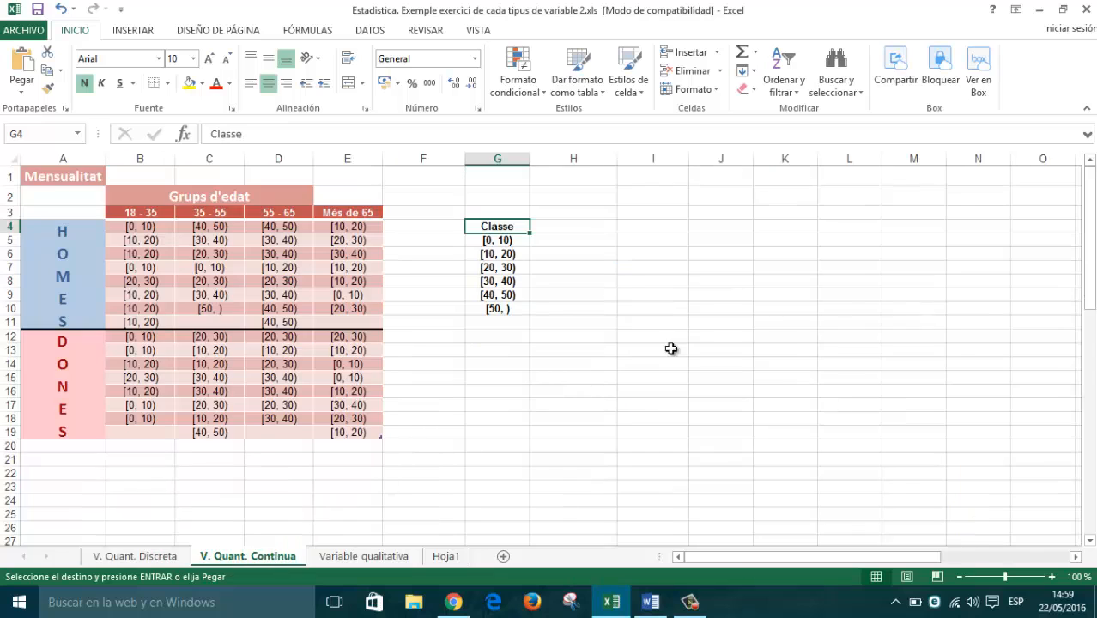
click(589, 200)
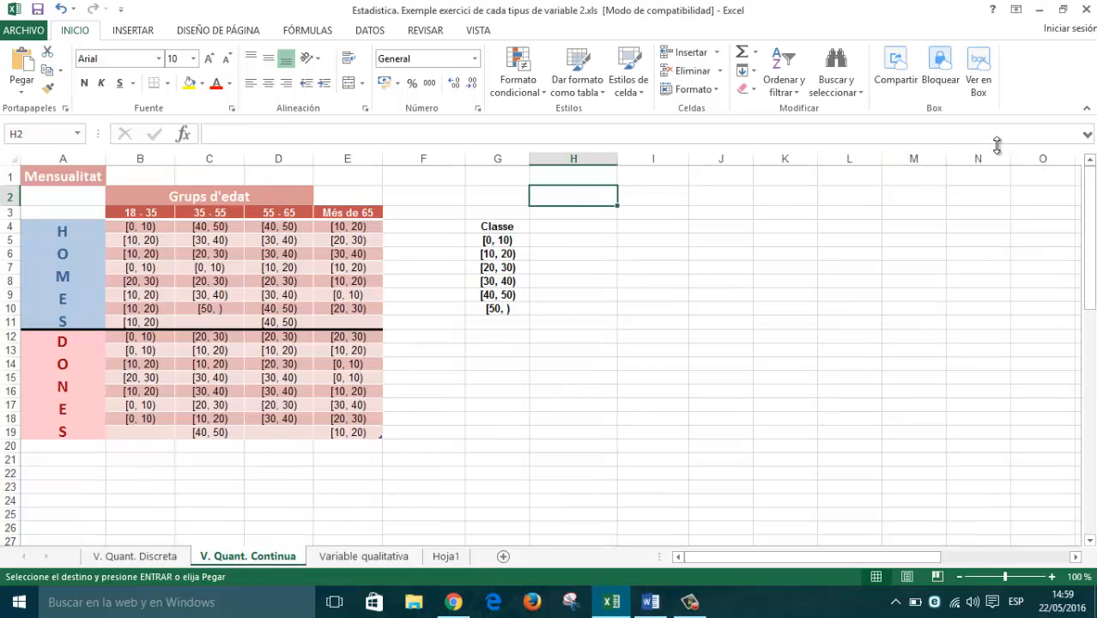
key(Return)
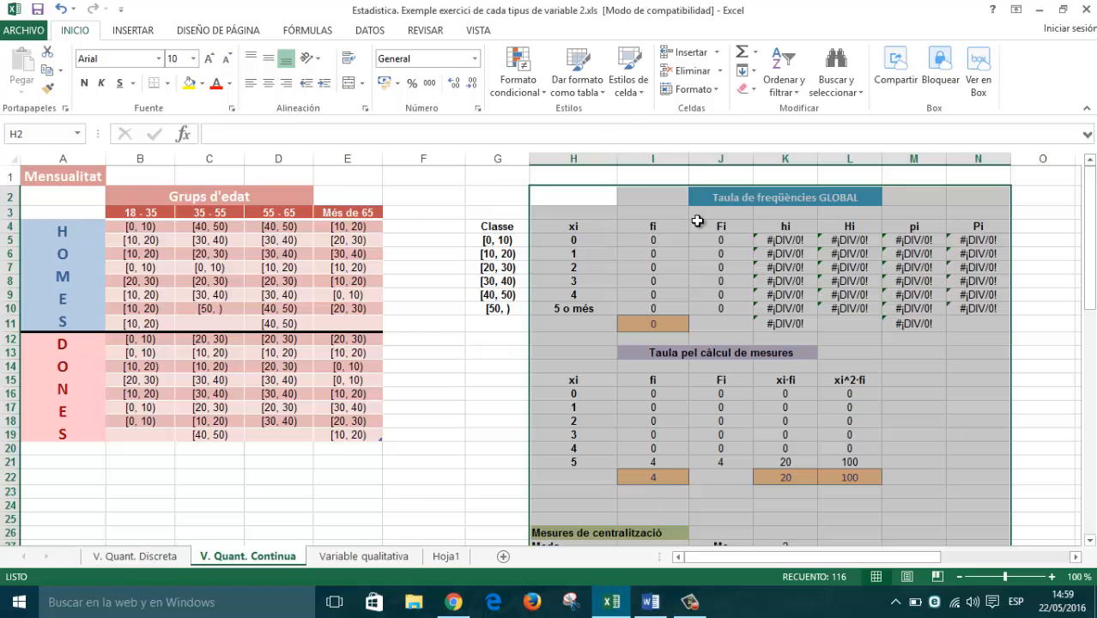
Step: Clear the xi values in H5:H10 of the pasted frequency table and remove the bold formatting from those cells
scroll(931, 363, down, 6)
scroll(929, 362, up, 4)
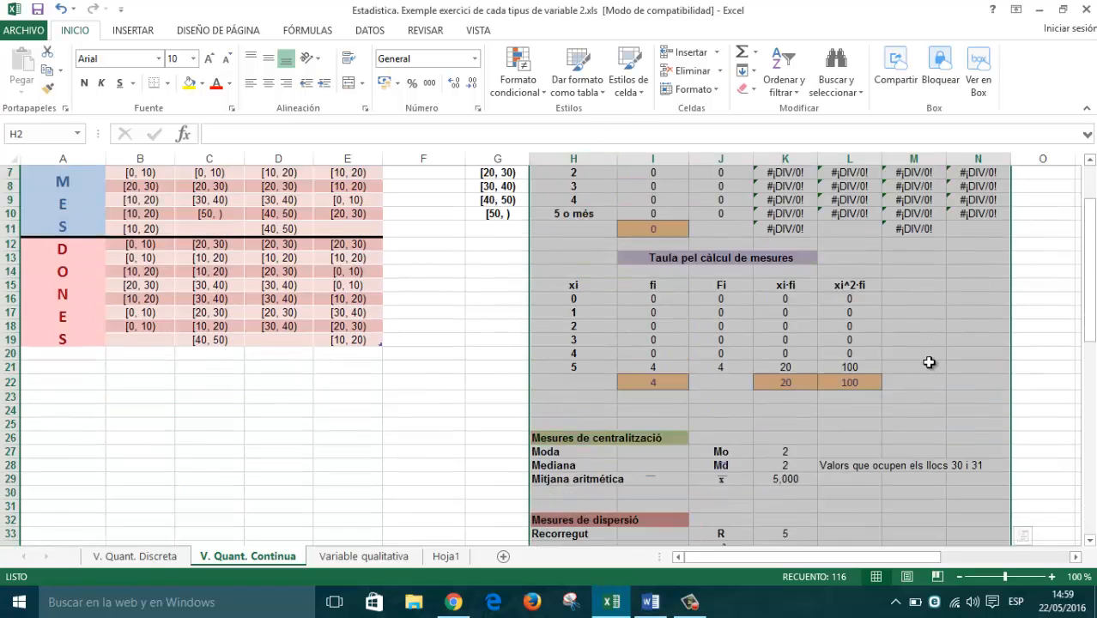
scroll(929, 362, up, 2)
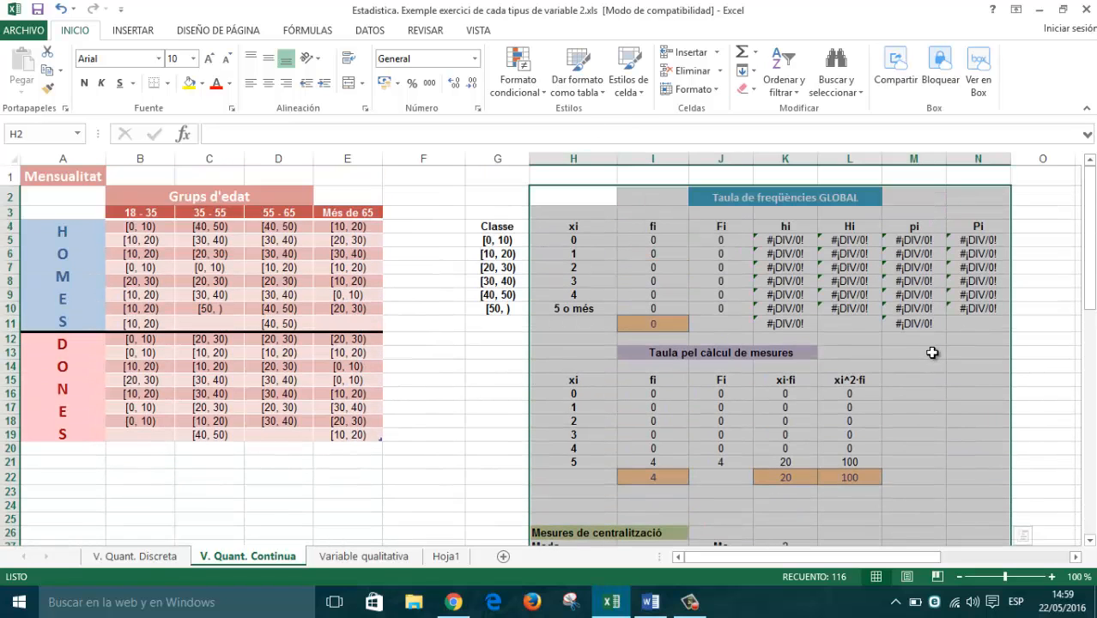
click(581, 228)
drag(598, 241, 601, 311)
key(Delete)
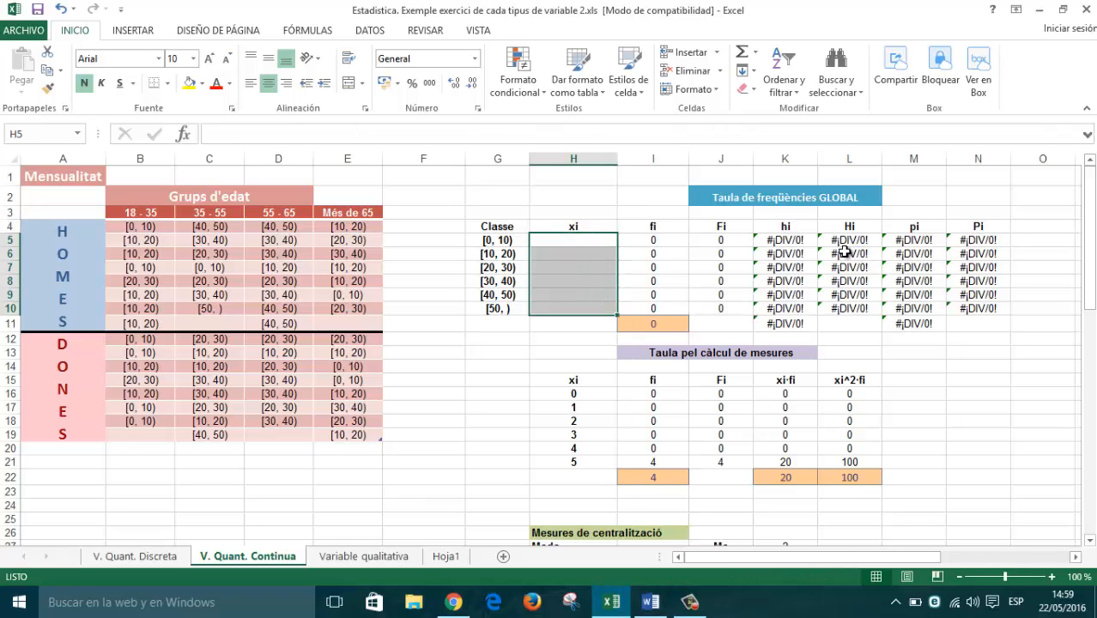
click(84, 84)
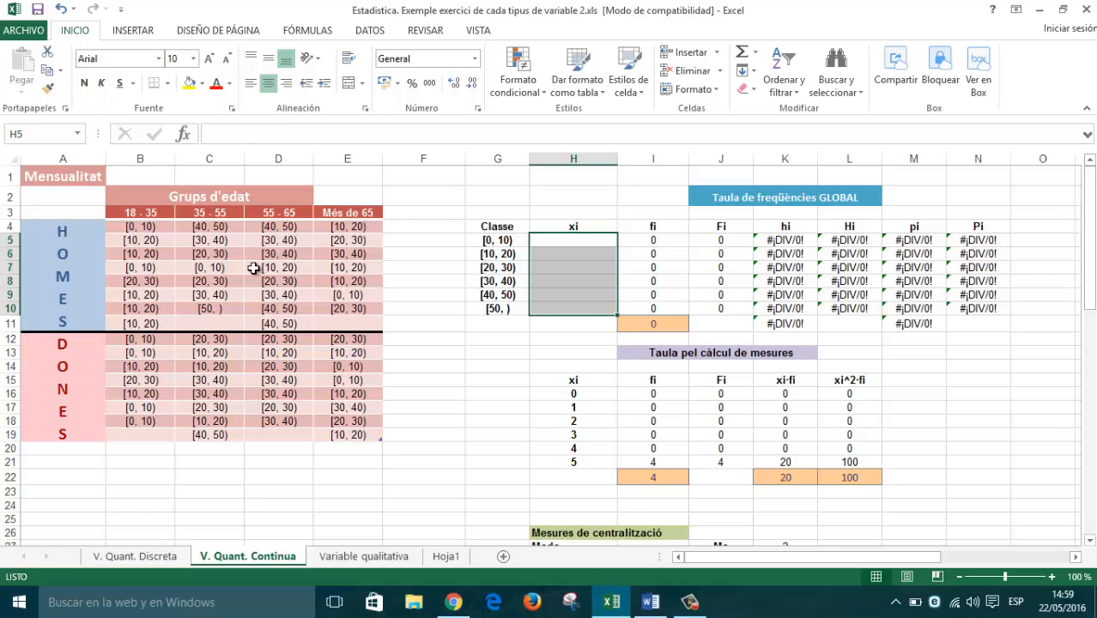
Step: Enter 5 in H5 as the class mark xi of the [0, 10) interval
click(580, 241)
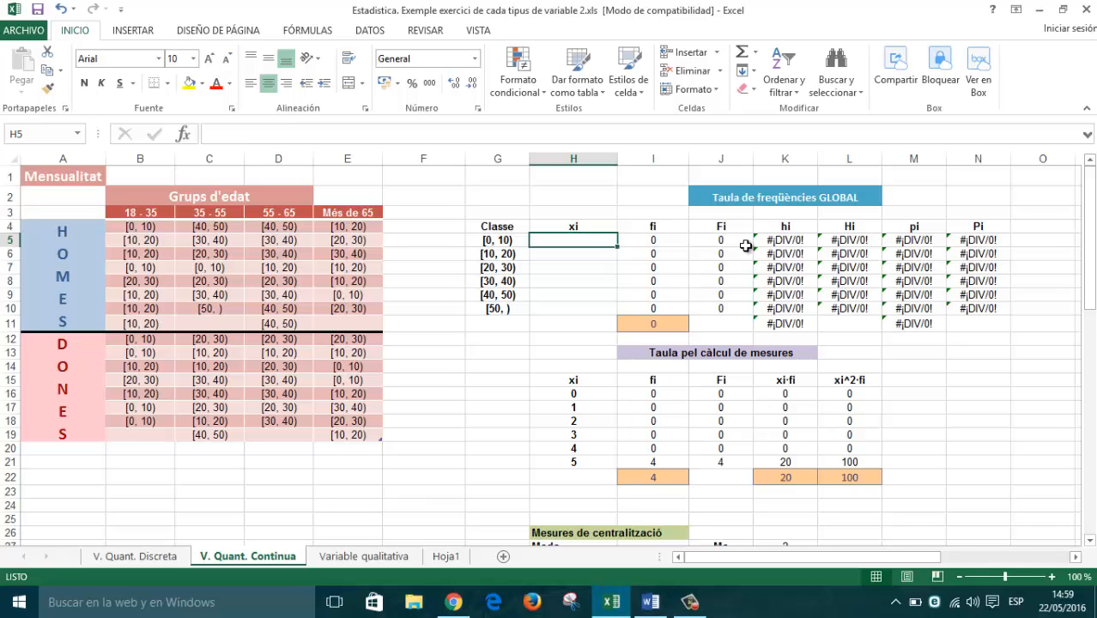
text(5)
key(Return)
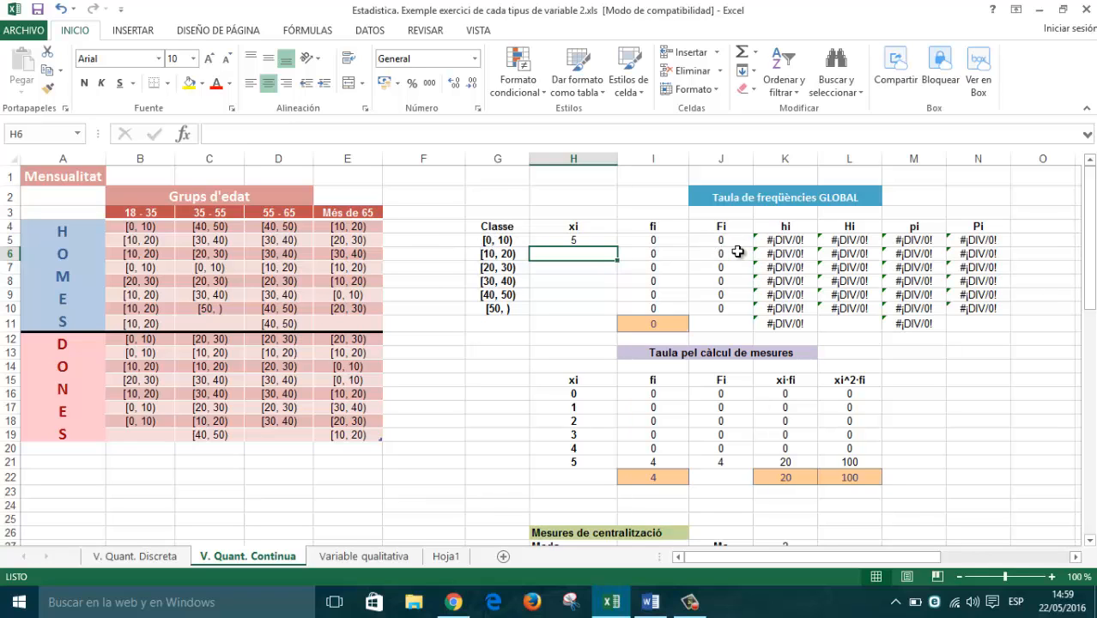
Step: Calculate the other class marks by entering =H5+10 in H6 and filling the formula down to H10
text(=)
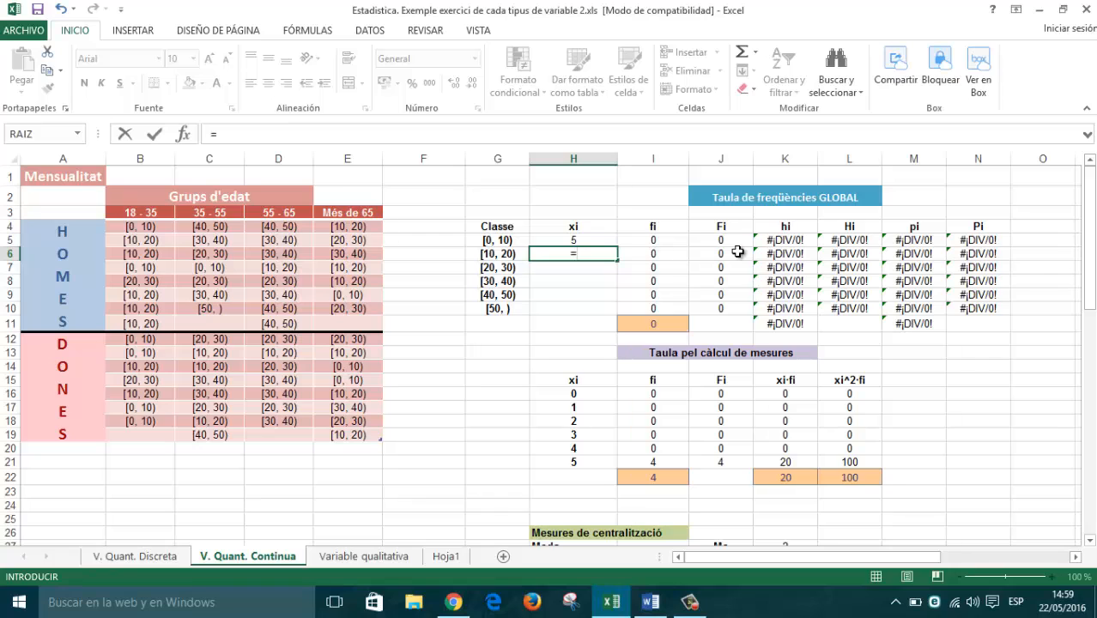
key(Up)
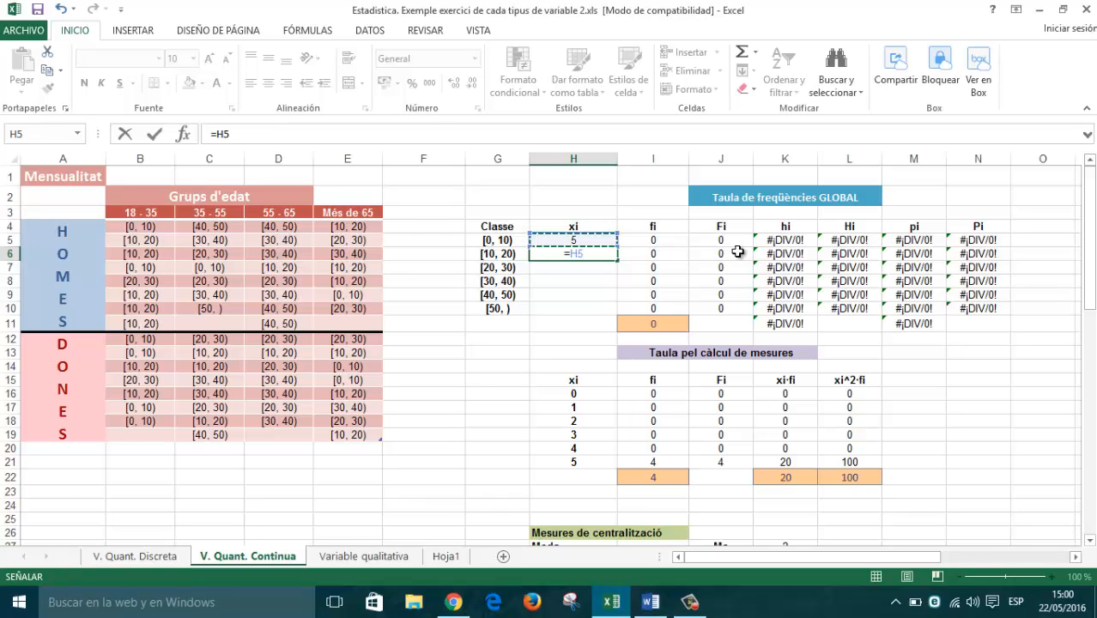
text(+10)
key(Return)
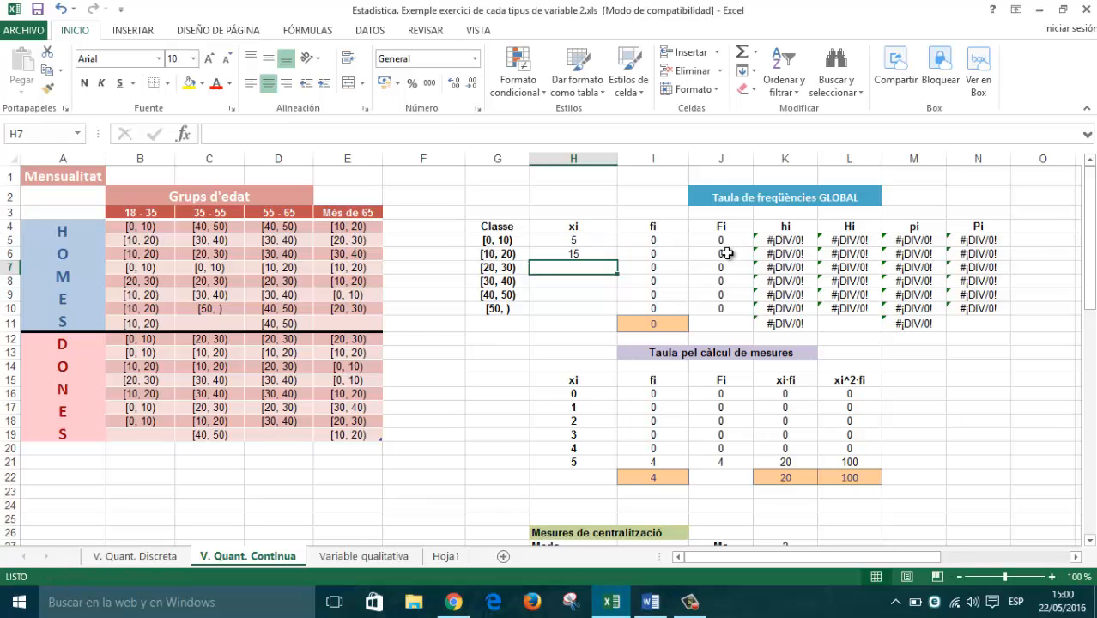
click(592, 253)
drag(619, 259, 620, 316)
click(577, 341)
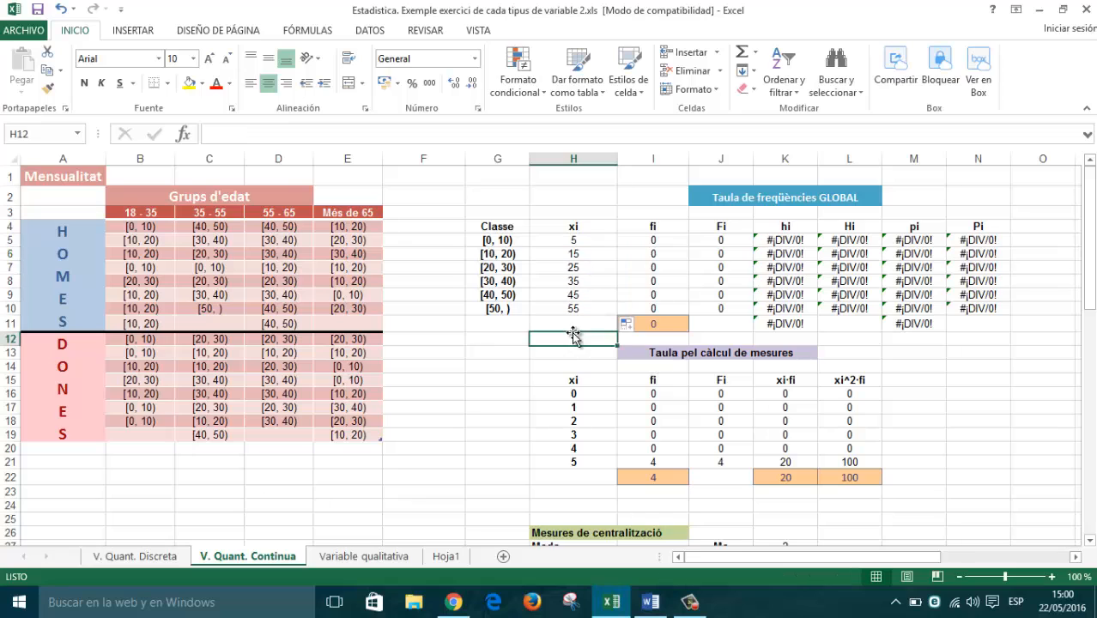
Step: Compare the class mark formula in H10 with the answer options of question 5 in the Word document, returning to Excel
click(575, 305)
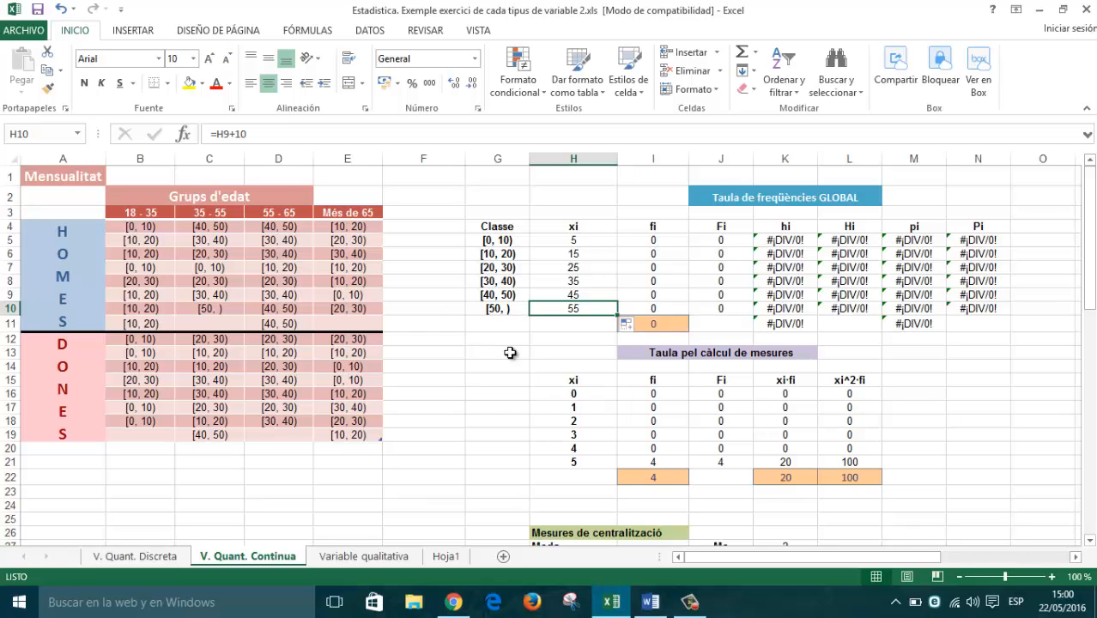
click(651, 602)
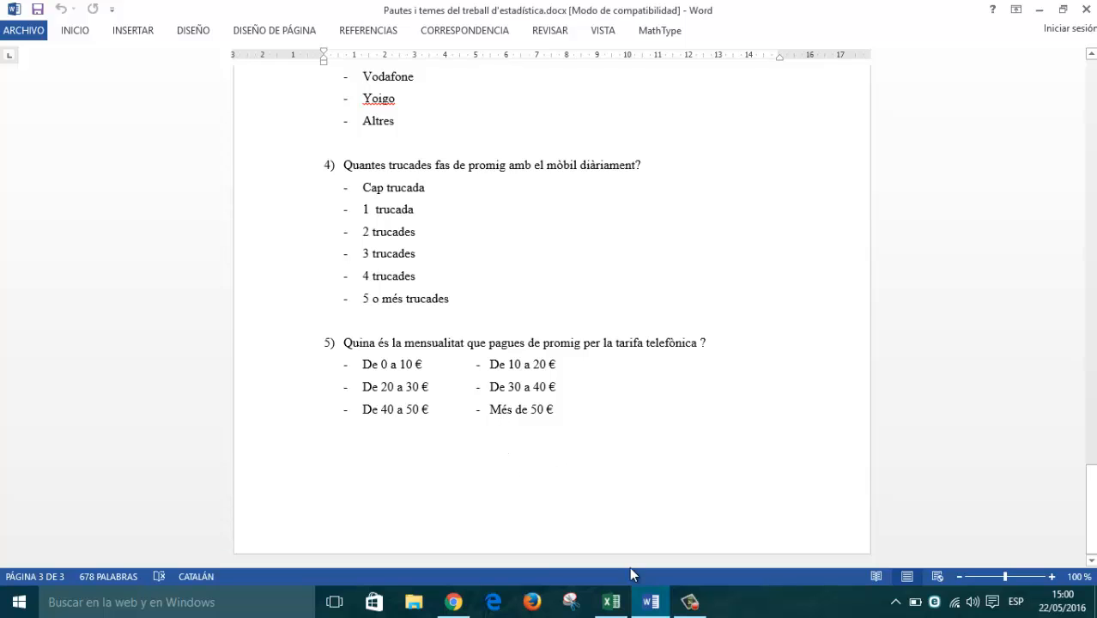
click(611, 602)
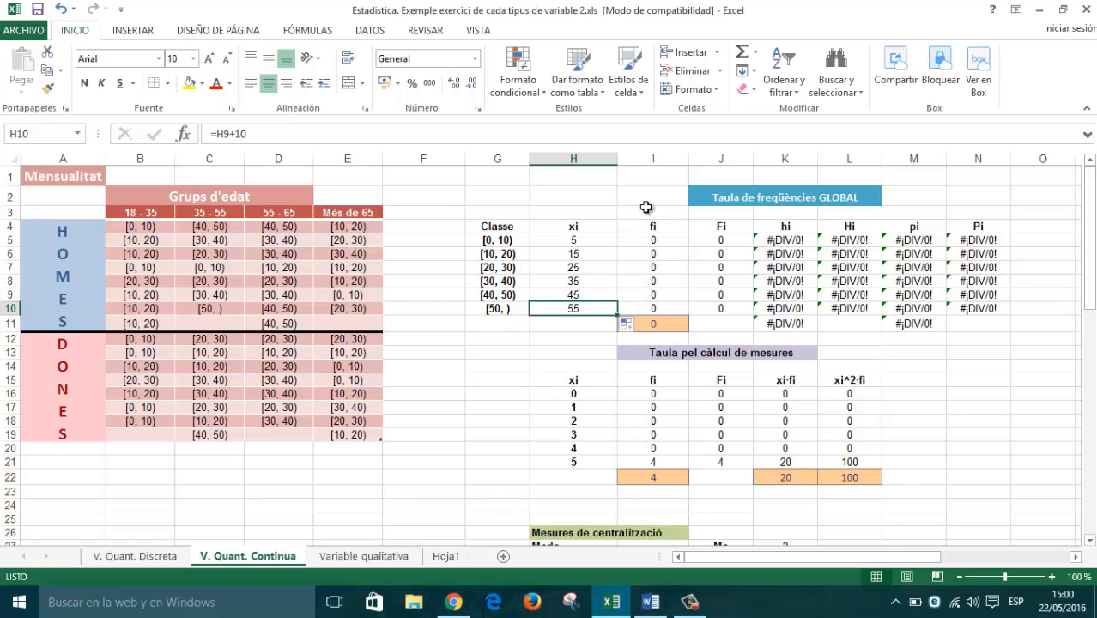
Step: Change the fi formula in I5 to =CONTAR.SI($B$4:$E$19;G5) so it counts by class, and fill it down to I10
click(657, 239)
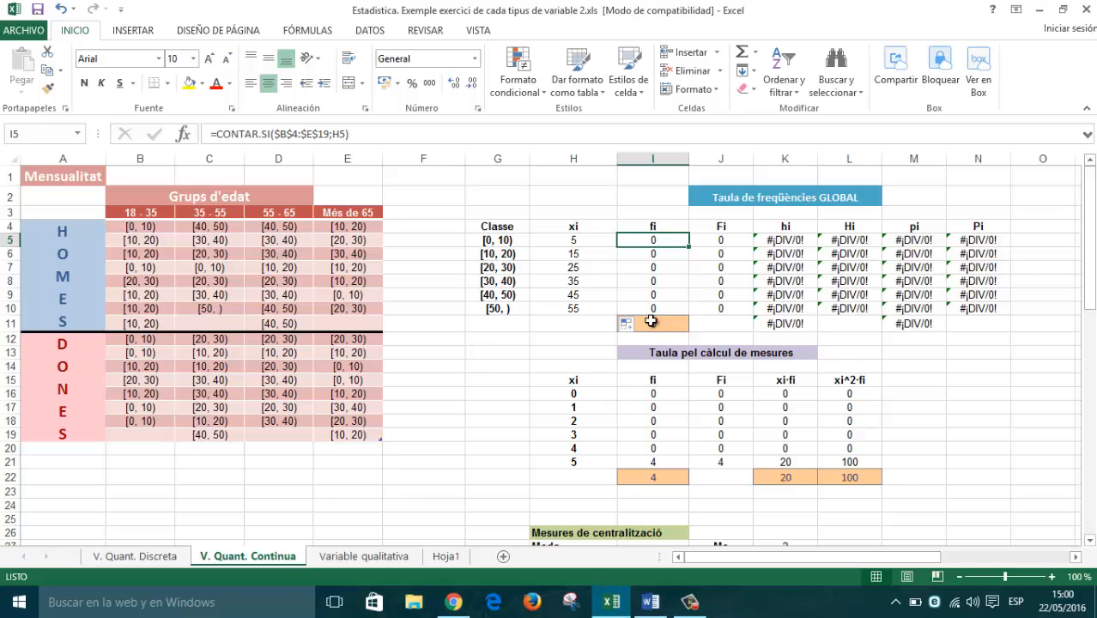
double_click(658, 238)
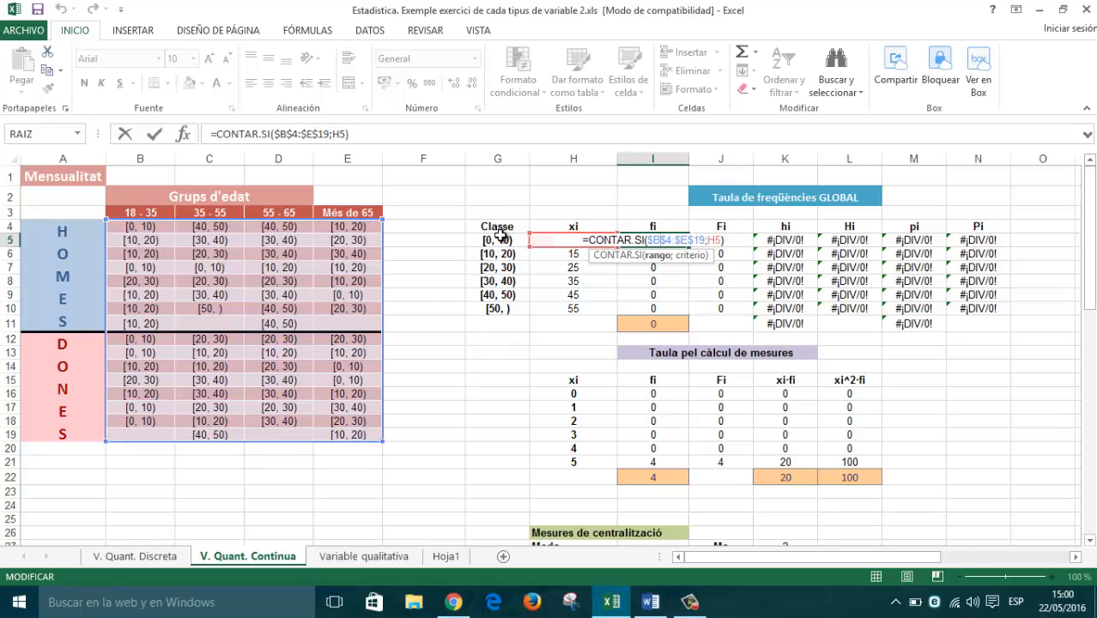
click(714, 240)
key(BackSpace)
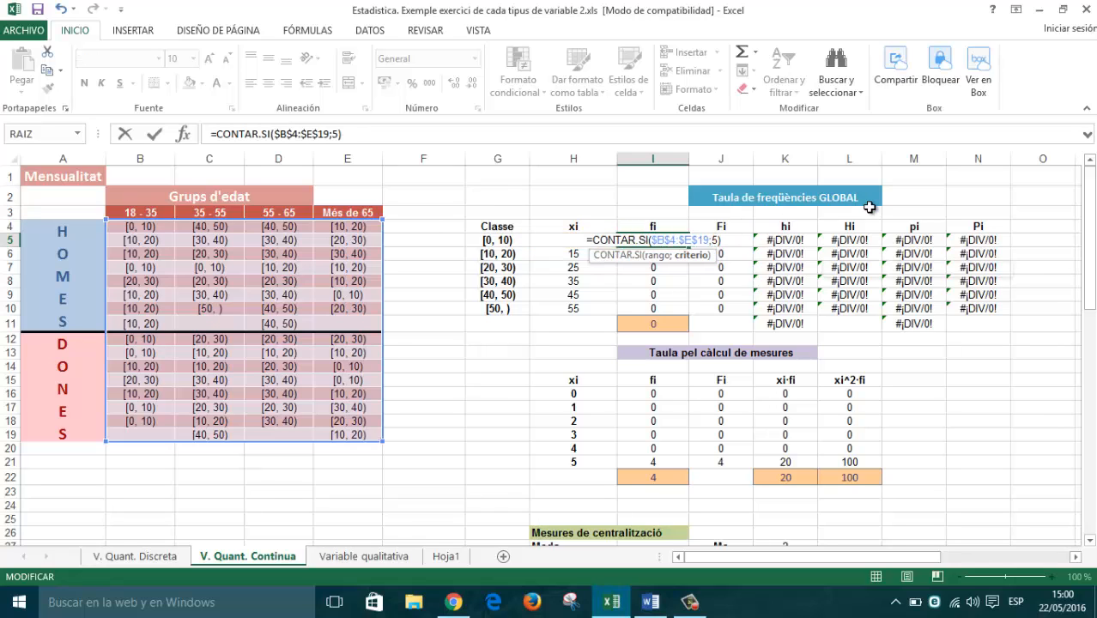
text(G)
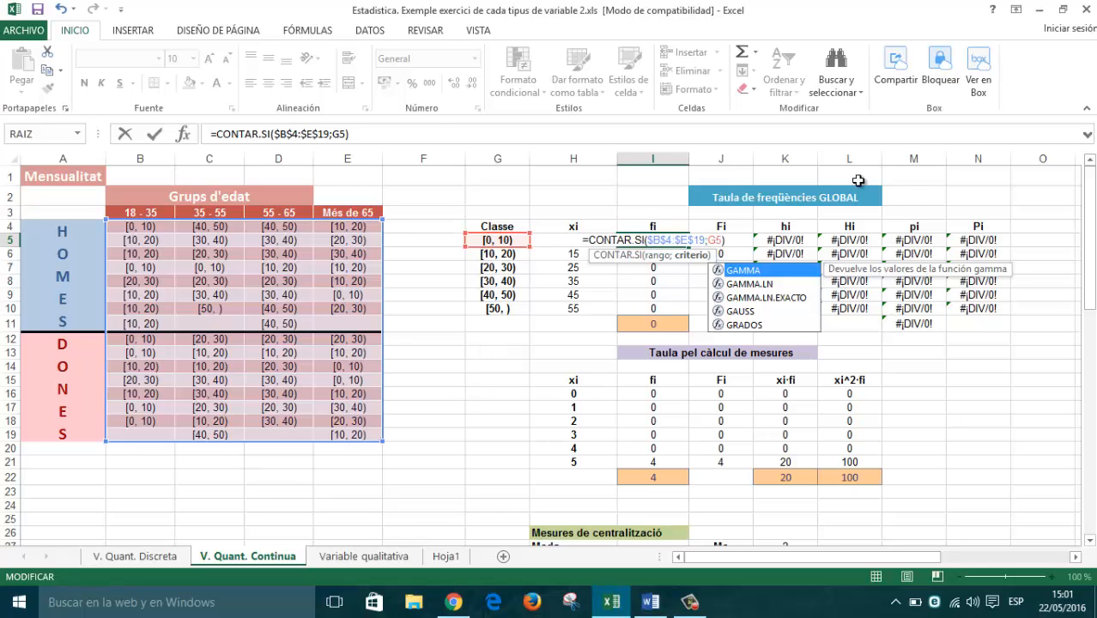
key(Return)
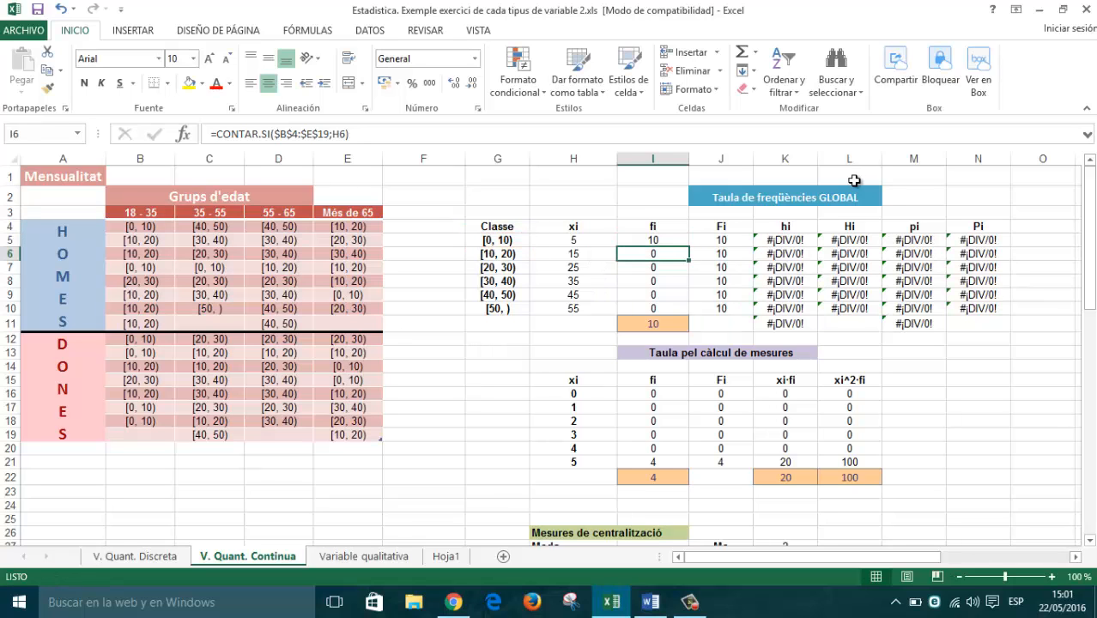
click(668, 236)
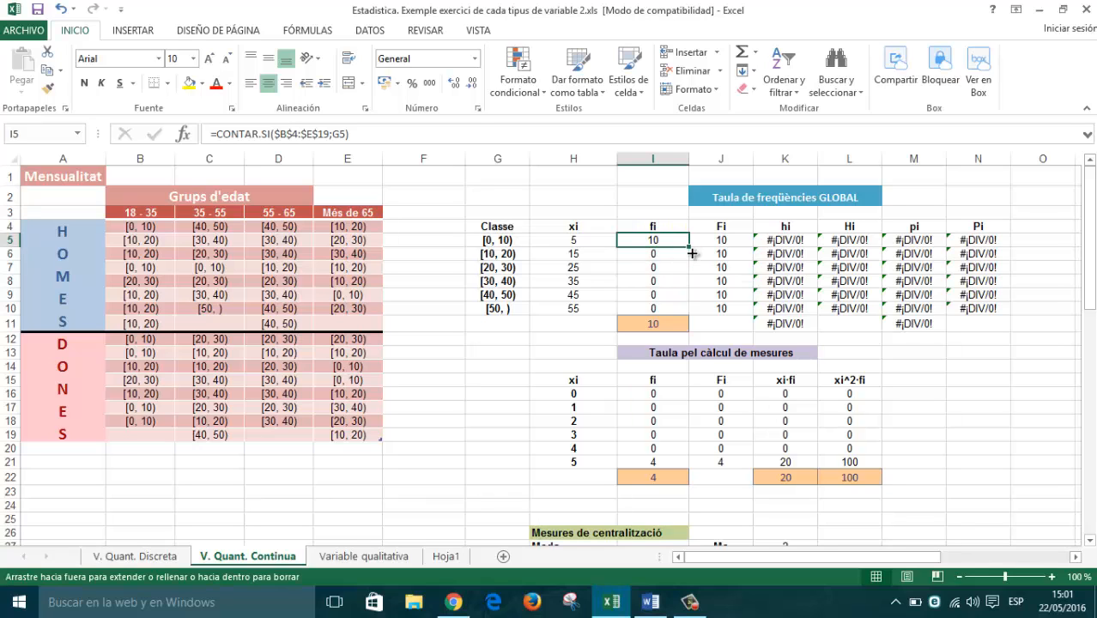
drag(692, 254, 692, 310)
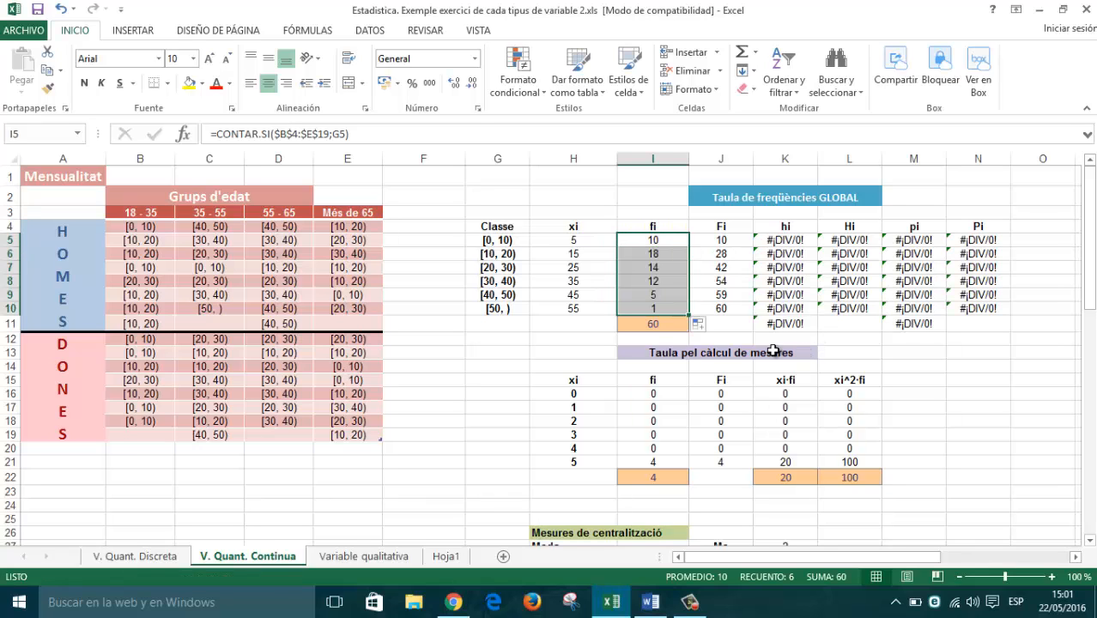
click(657, 328)
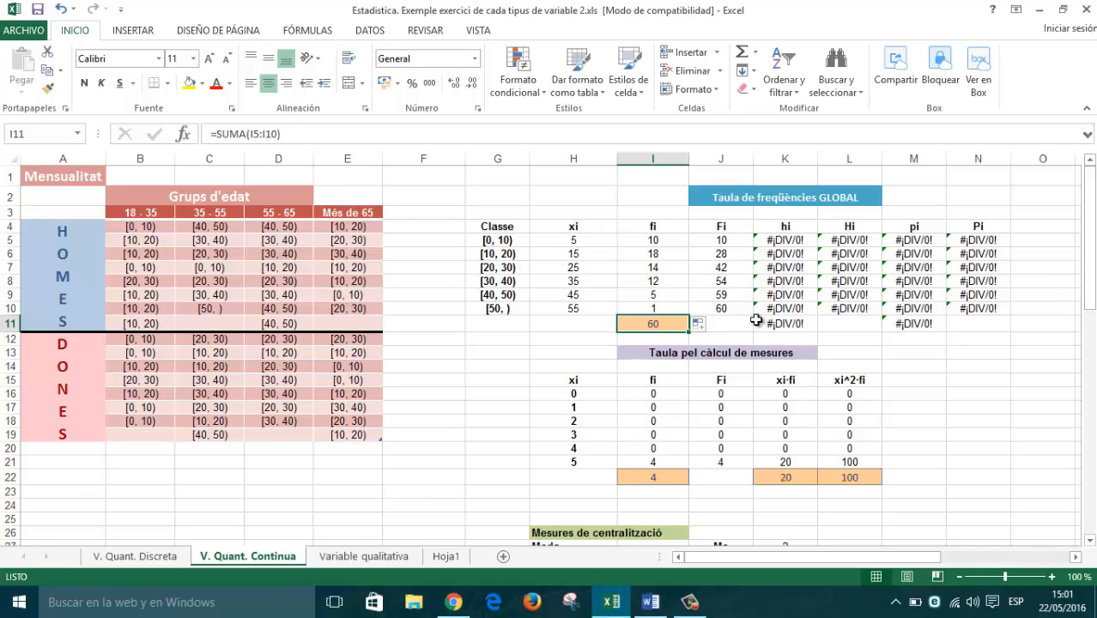
Step: Correct the relative frequency formula in K5 to =I5/$I$11 and fill it down to K10
click(790, 241)
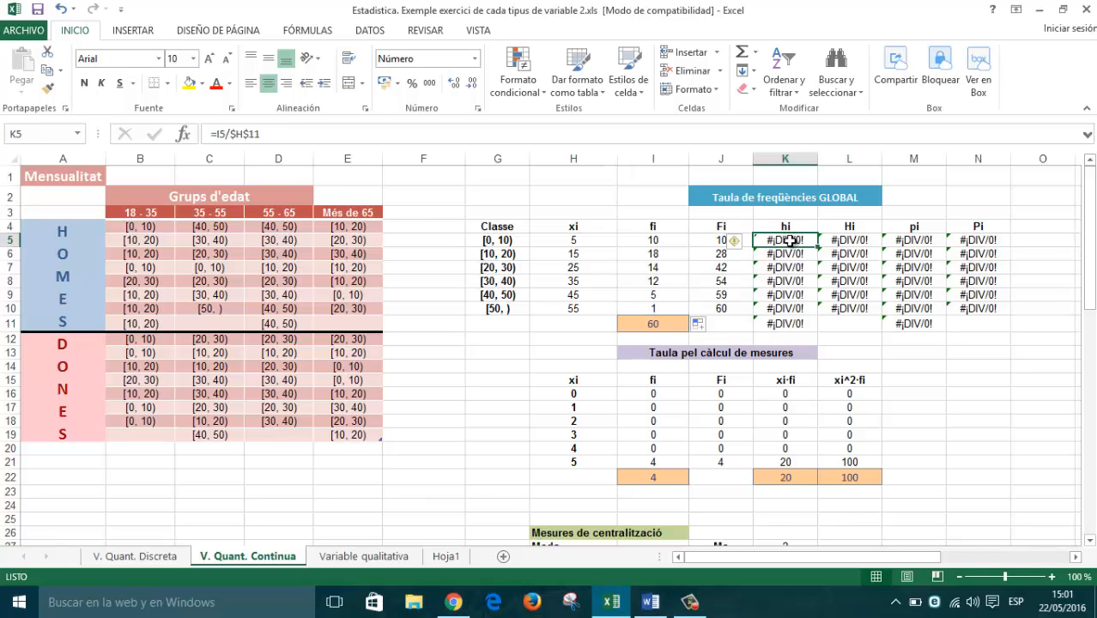
double_click(790, 240)
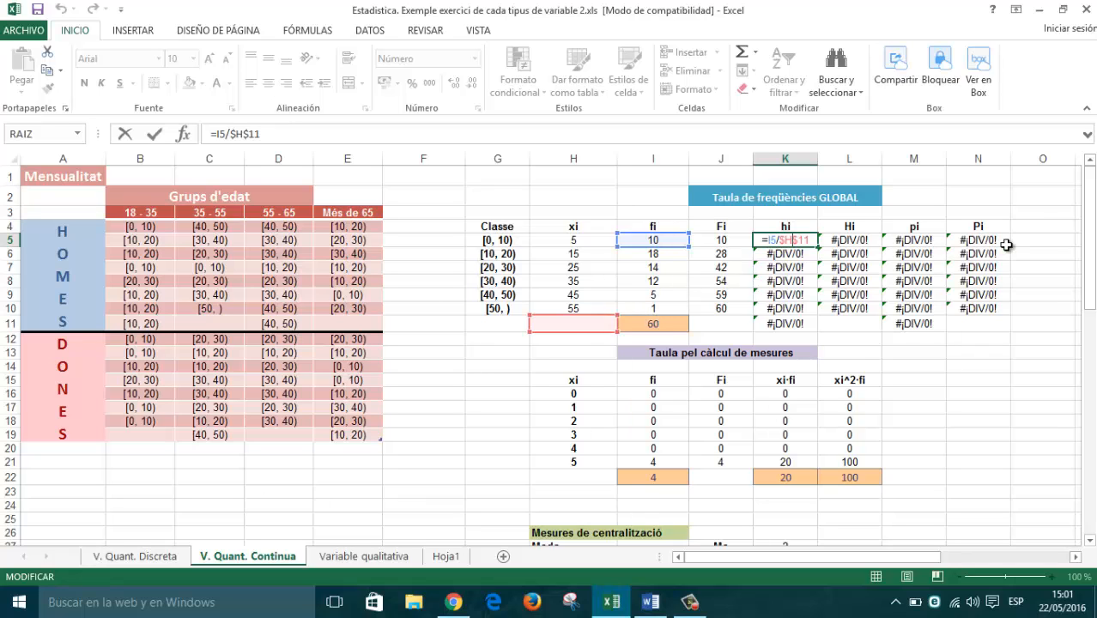
key(BackSpace)
text(I)
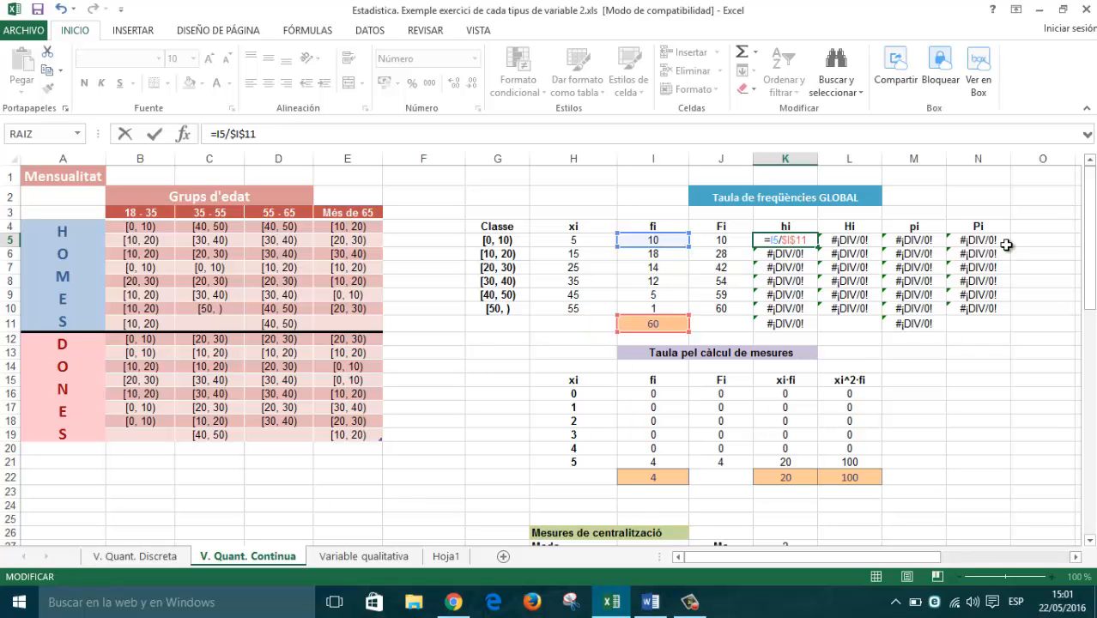
key(Return)
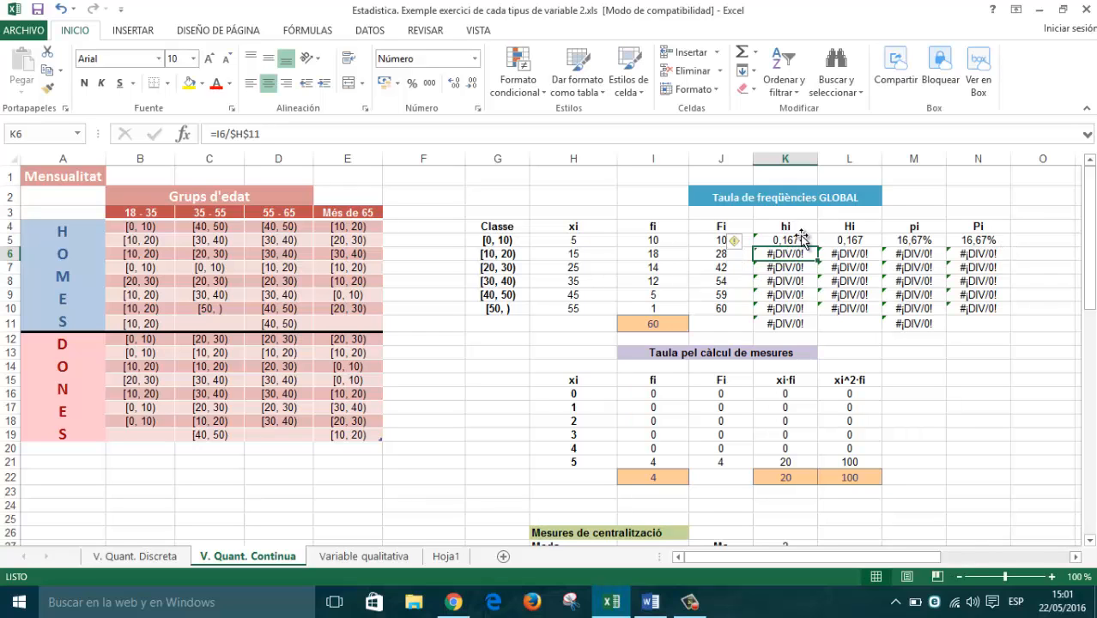
click(802, 239)
drag(816, 246, 815, 318)
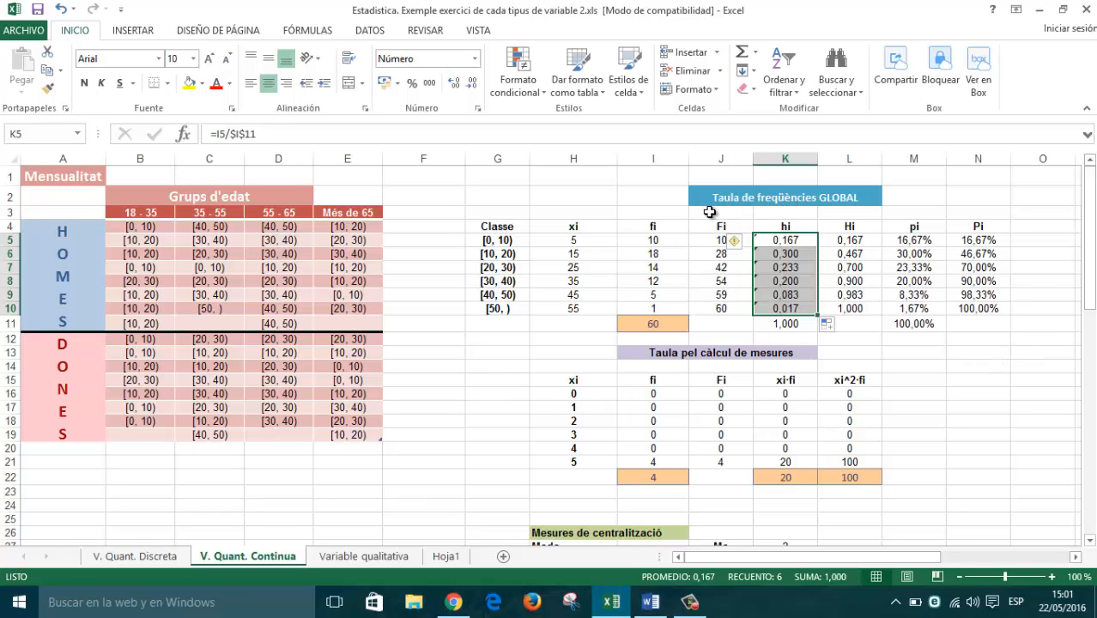
Step: Copy the class, xi, fi and Fi columns G4:J11 of the frequency table into the measures calculation table starting at G15
drag(507, 229, 747, 325)
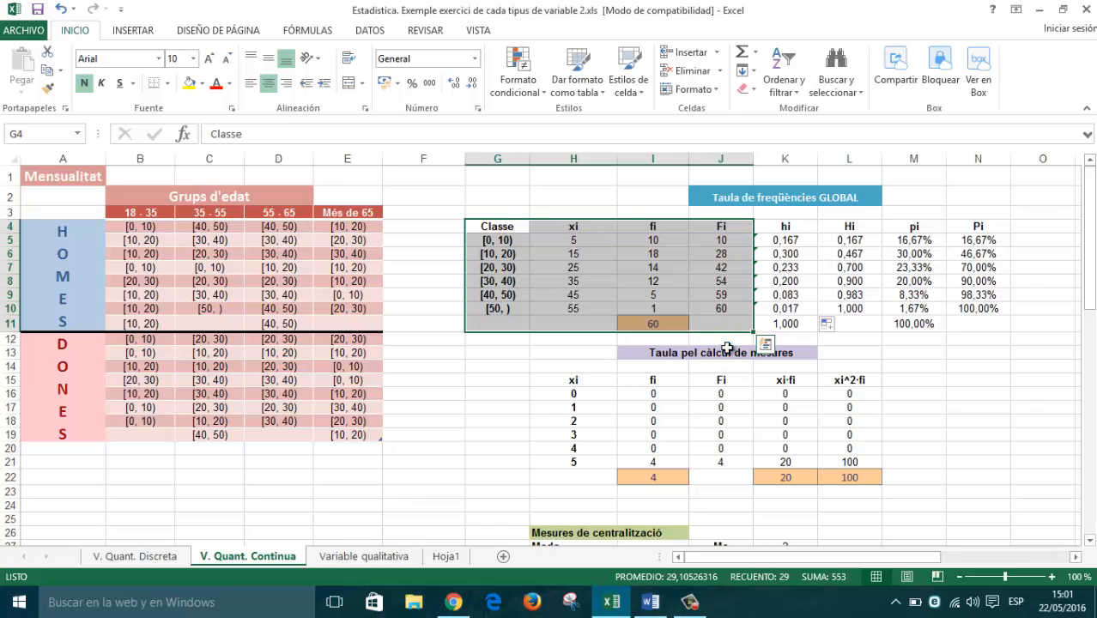
key(ctrl+c)
click(497, 380)
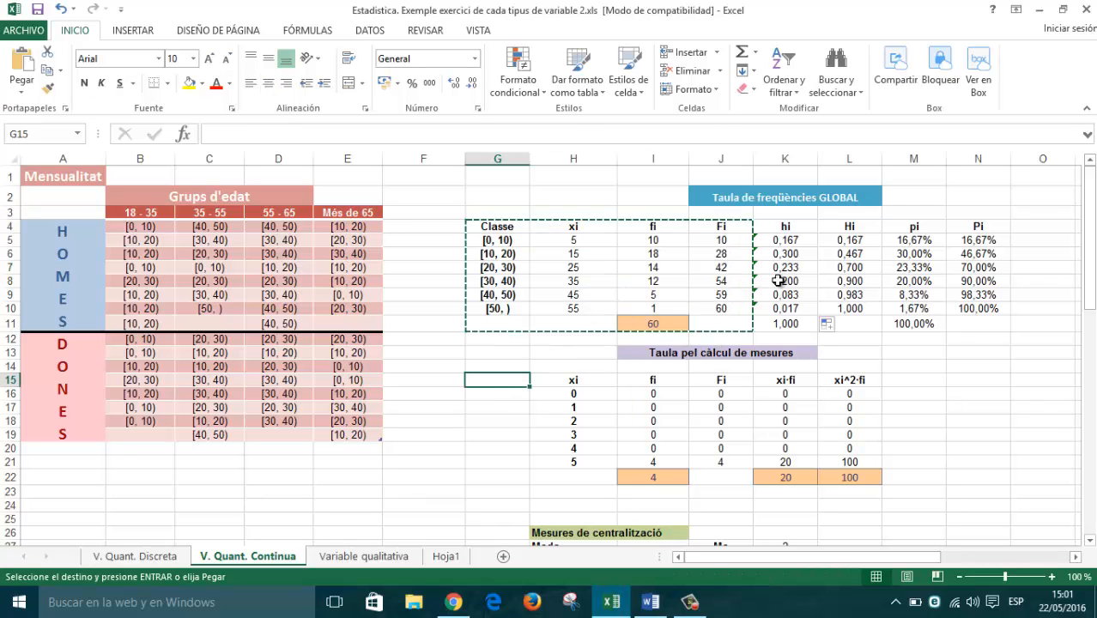
key(ctrl+v)
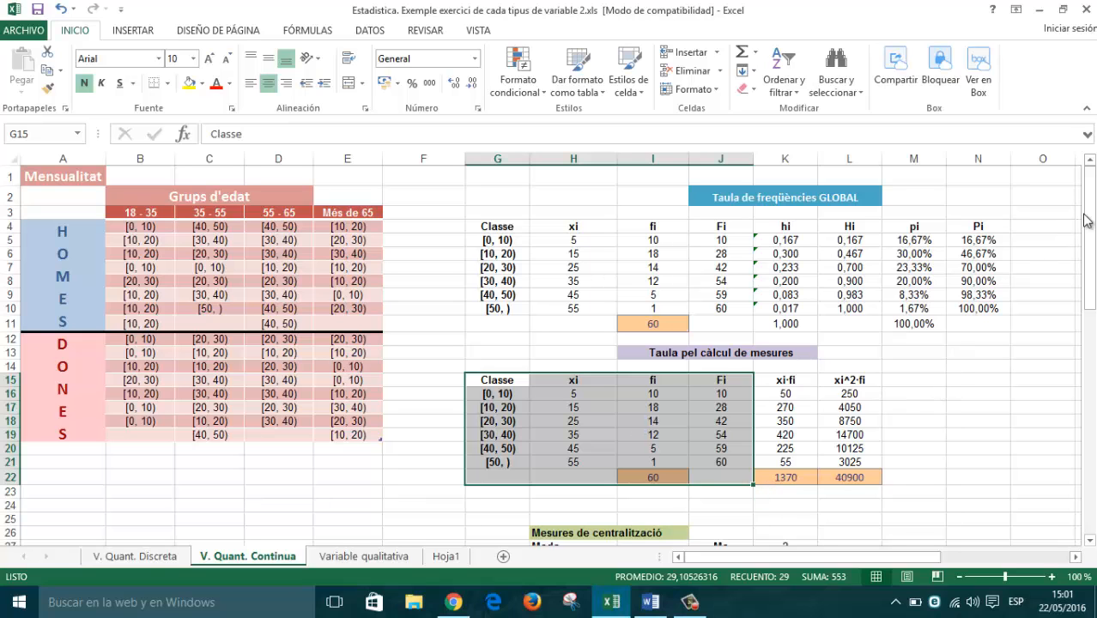
Step: Remove the stray line in the Mitjana aritmètica row and move the measures block H26:N36 one column over so it starts at G26
drag(1087, 216, 1076, 303)
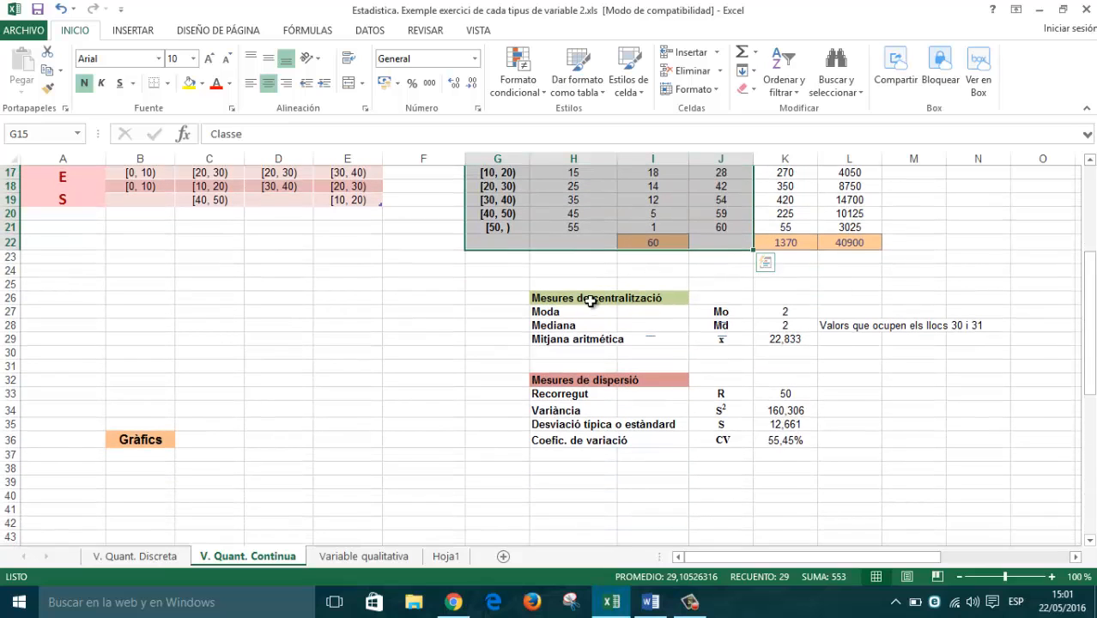
click(650, 337)
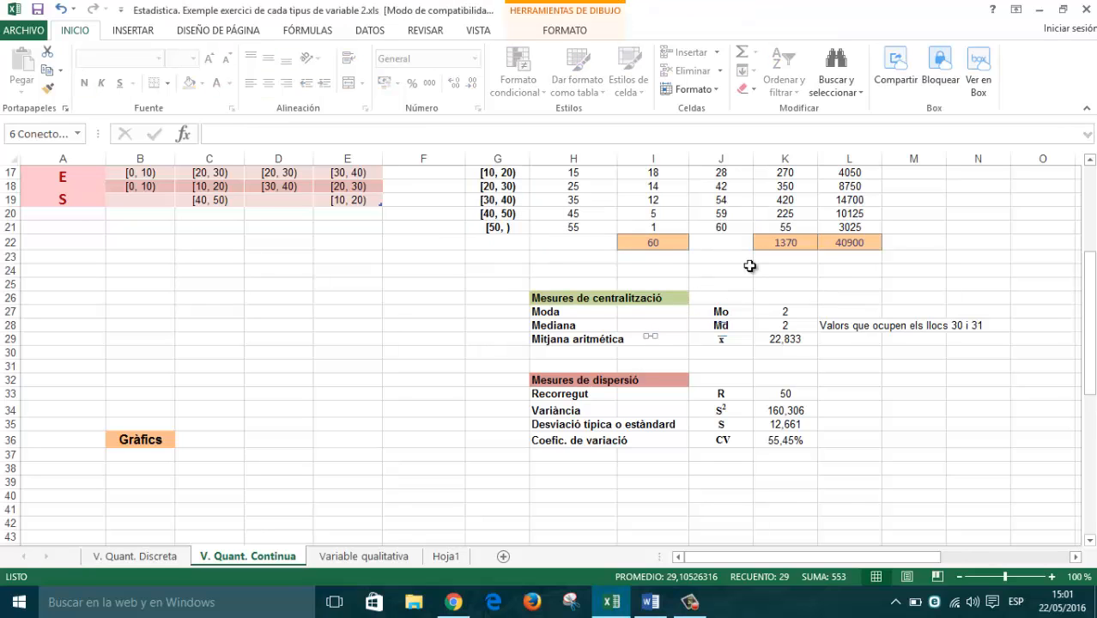
key(Escape)
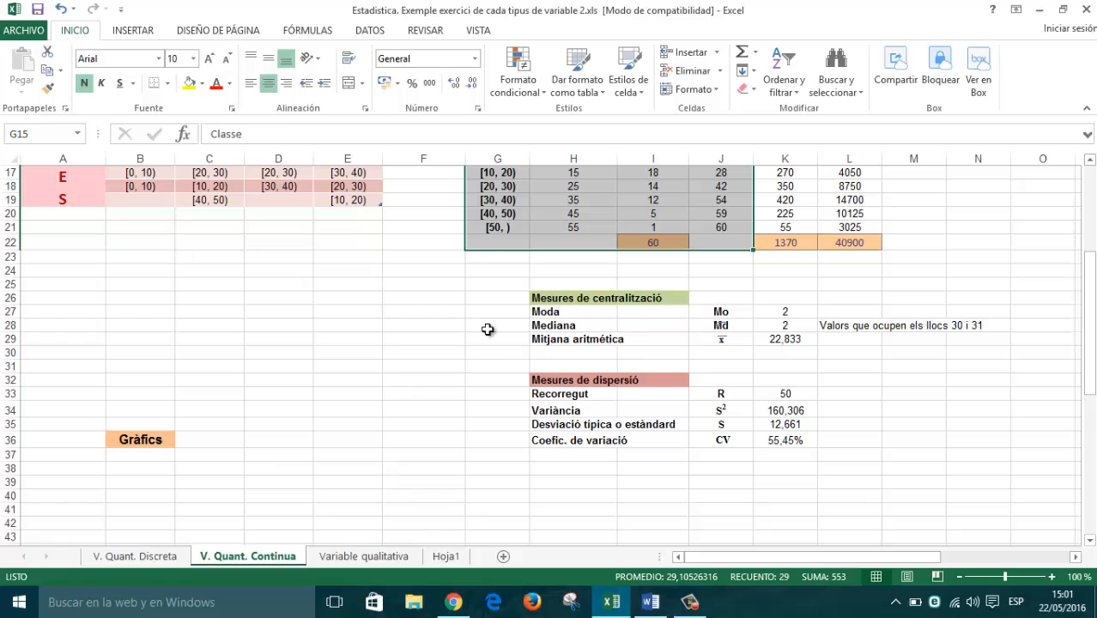
click(560, 298)
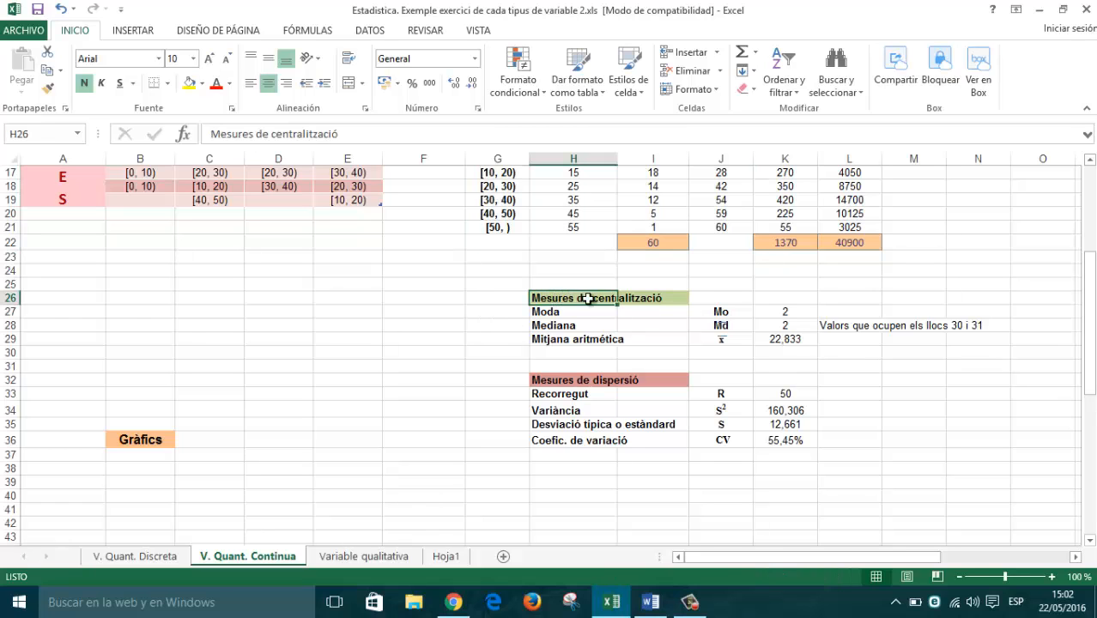
drag(587, 298, 972, 434)
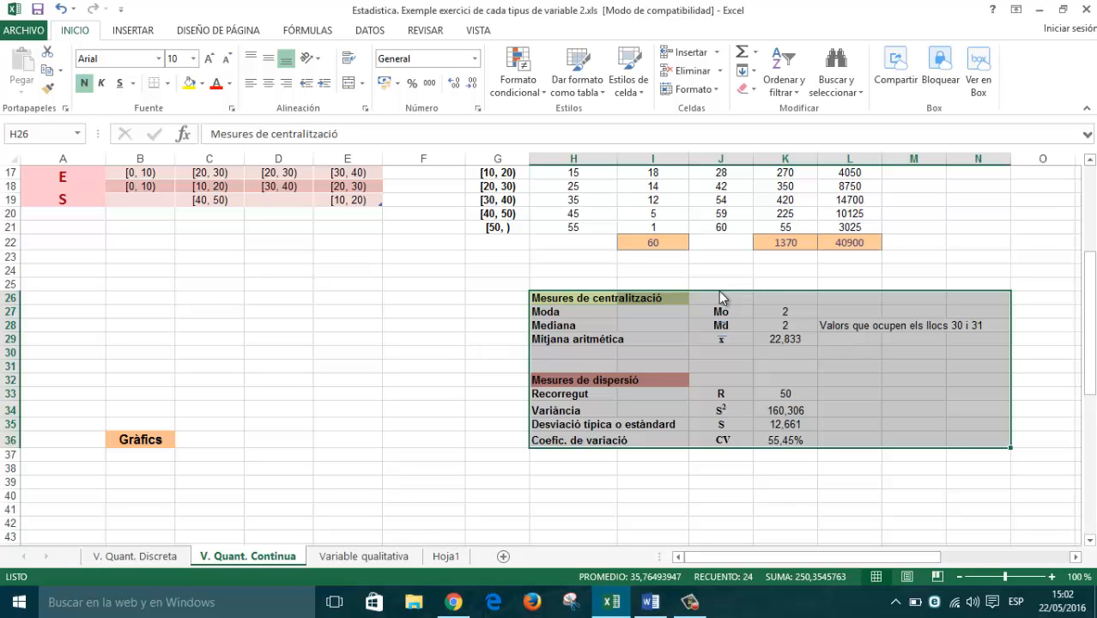
drag(718, 290, 651, 297)
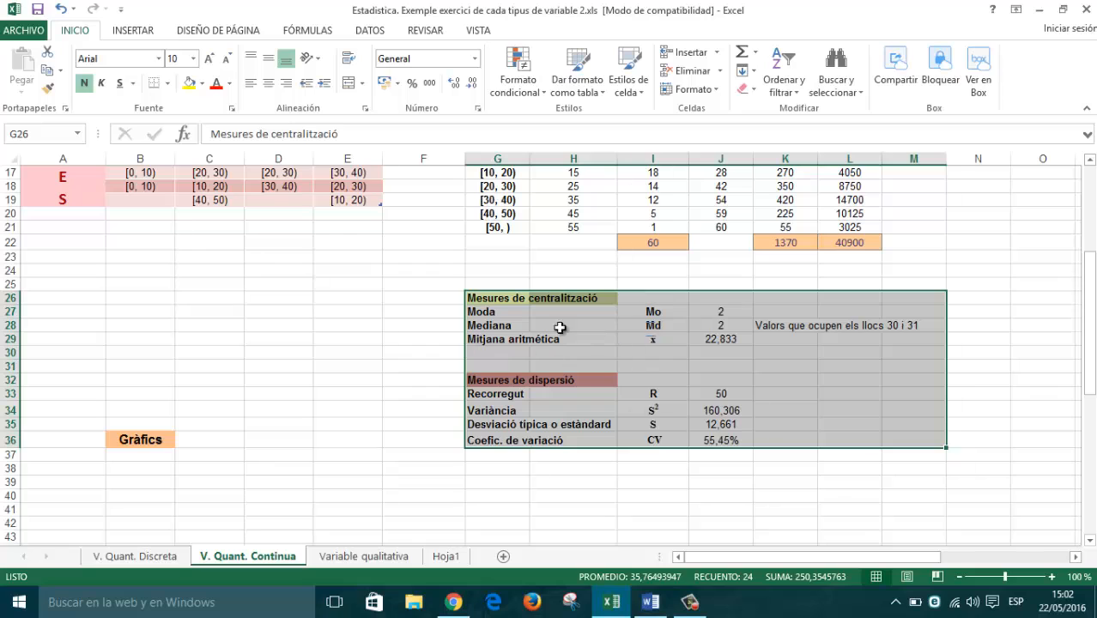
click(631, 269)
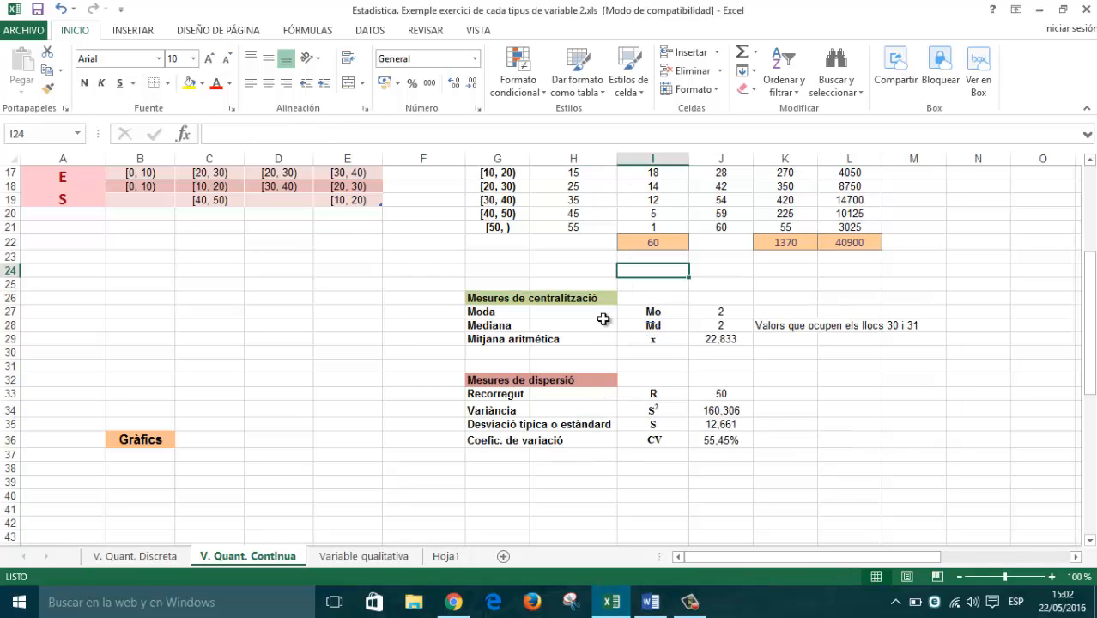
Step: Rename the Moda label in G27 to "Interval de Moda" and the Mediana label in G28 to "Interval de Mediana"
click(489, 309)
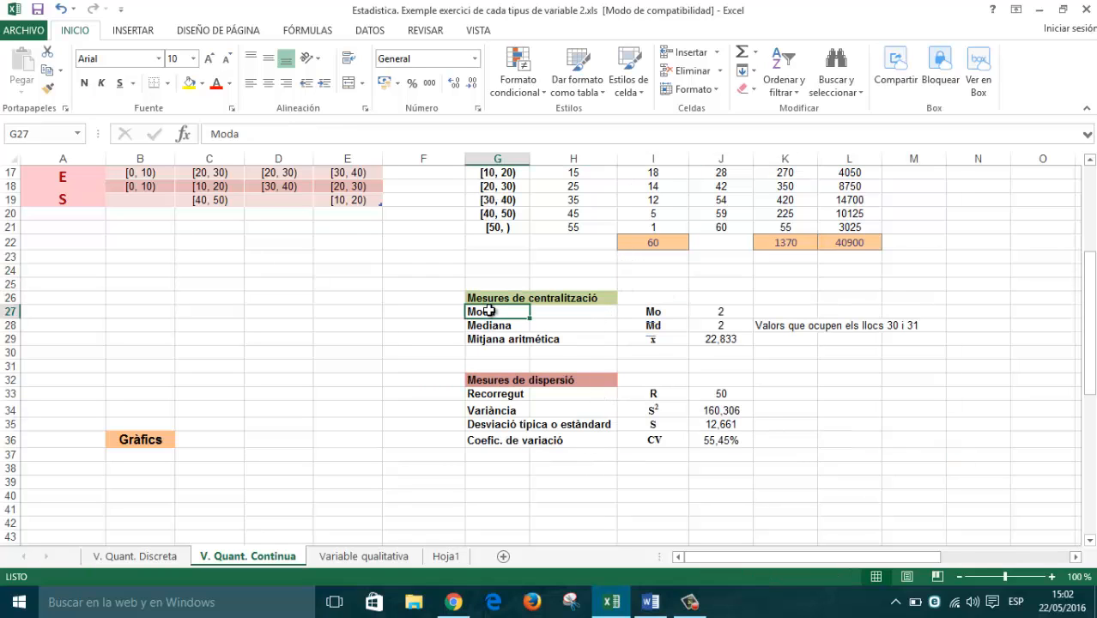
text(Interval de)
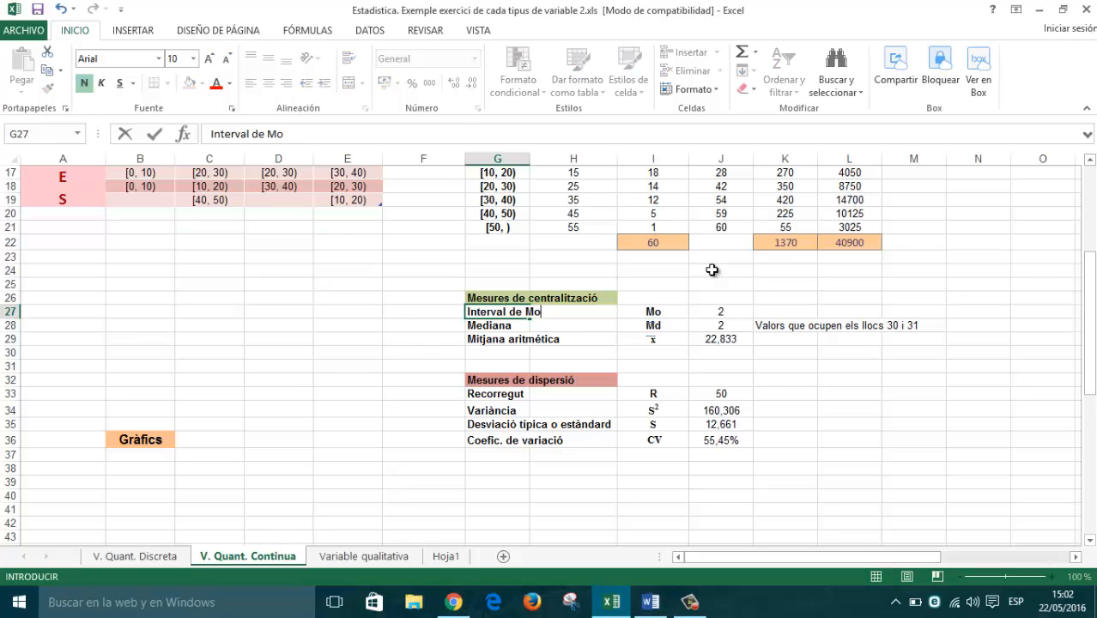
text( Moda)
key(Return)
text(Interval de )
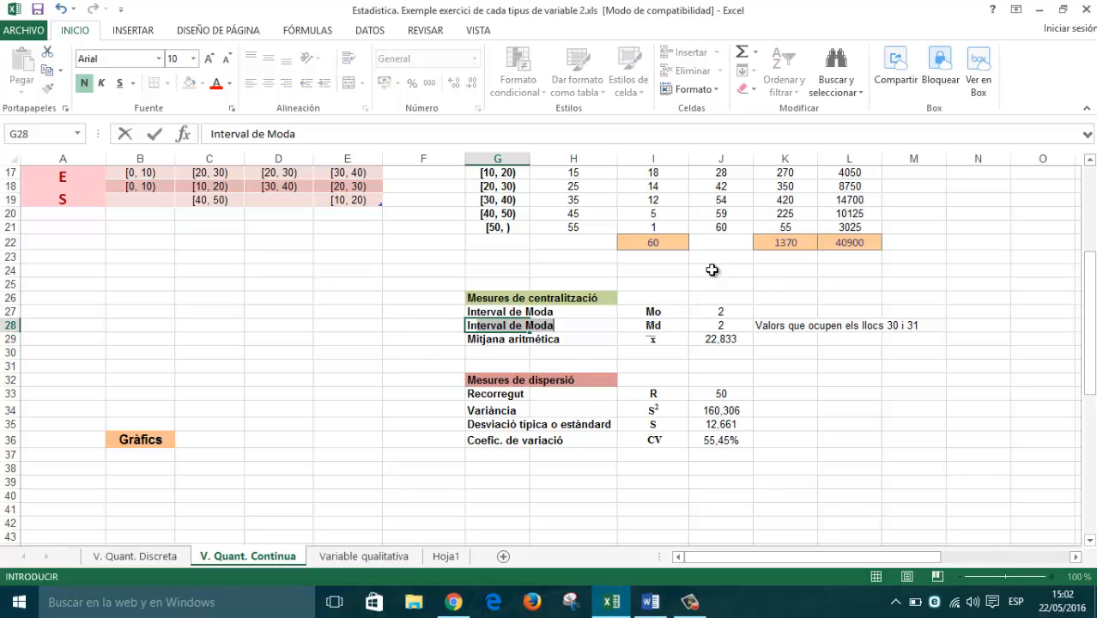
text(M)
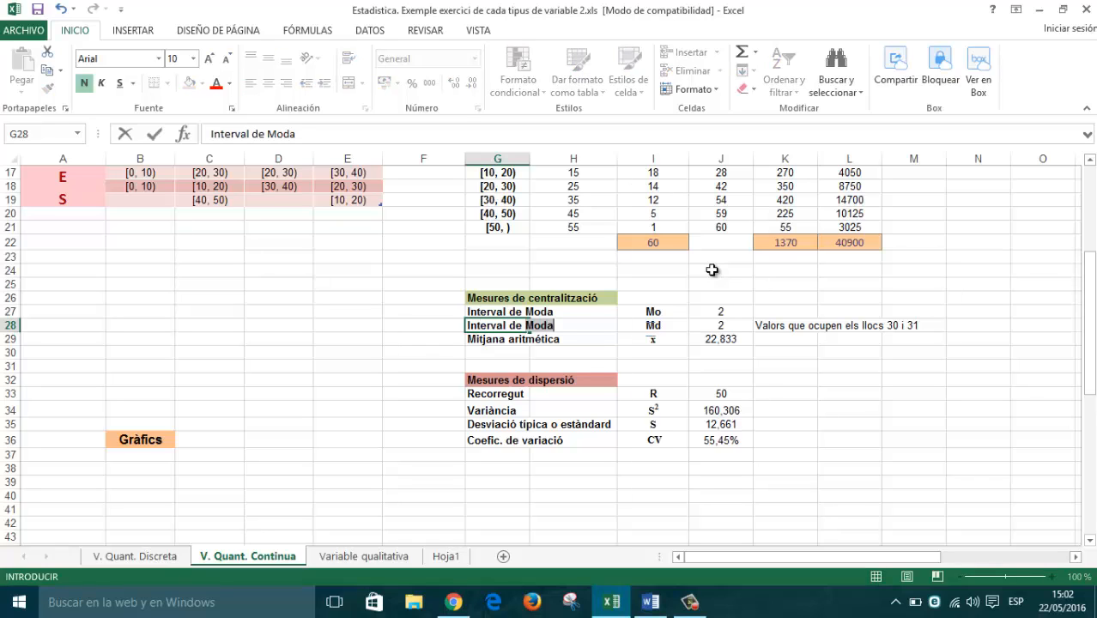
text(ediana)
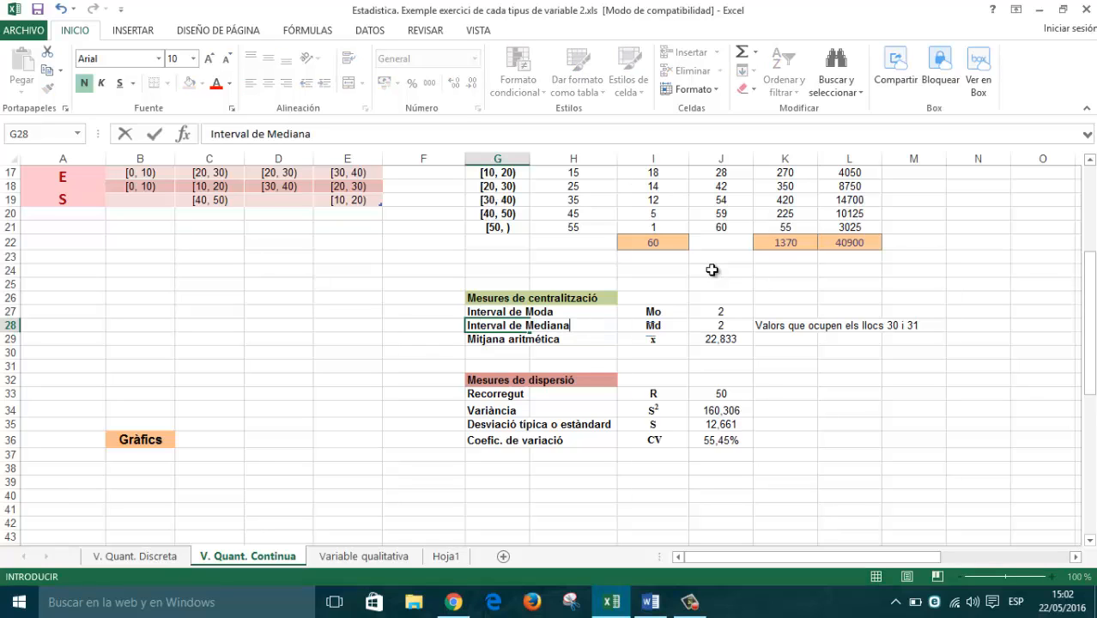
key(Return)
Step: Change the mode symbol in I27 to IMo and the median symbol in I28 to IMd
click(652, 311)
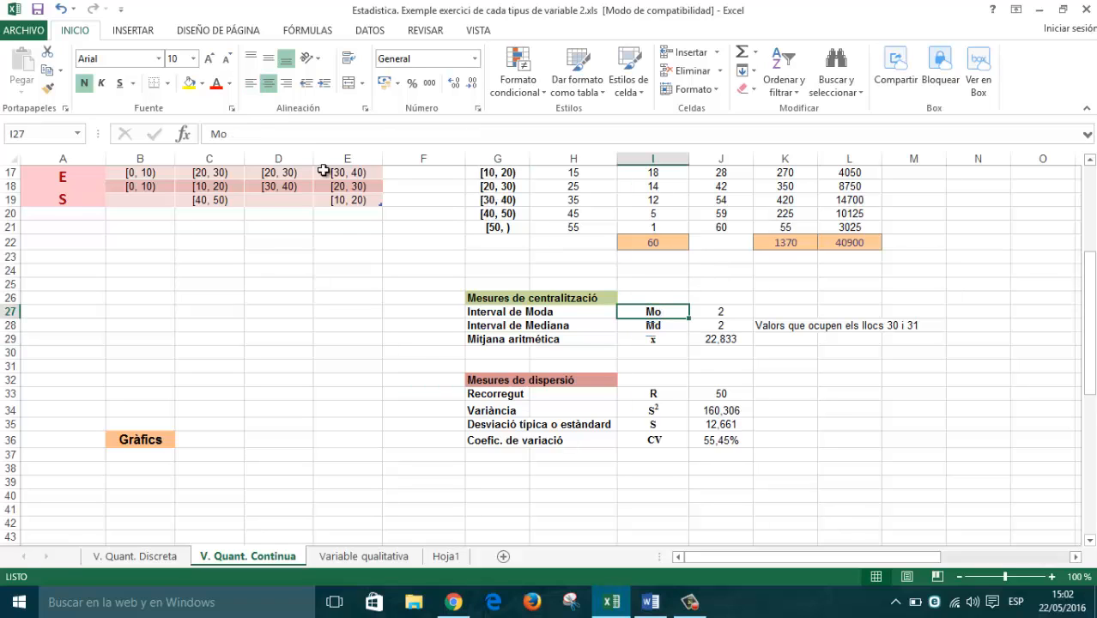
click(211, 135)
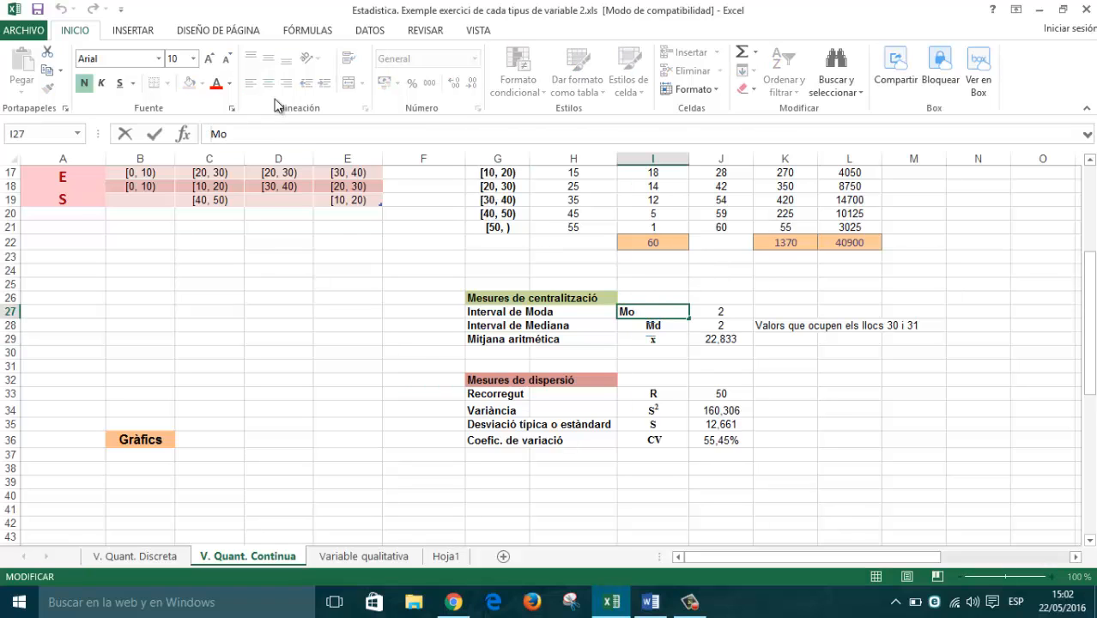
text(I)
key(Return)
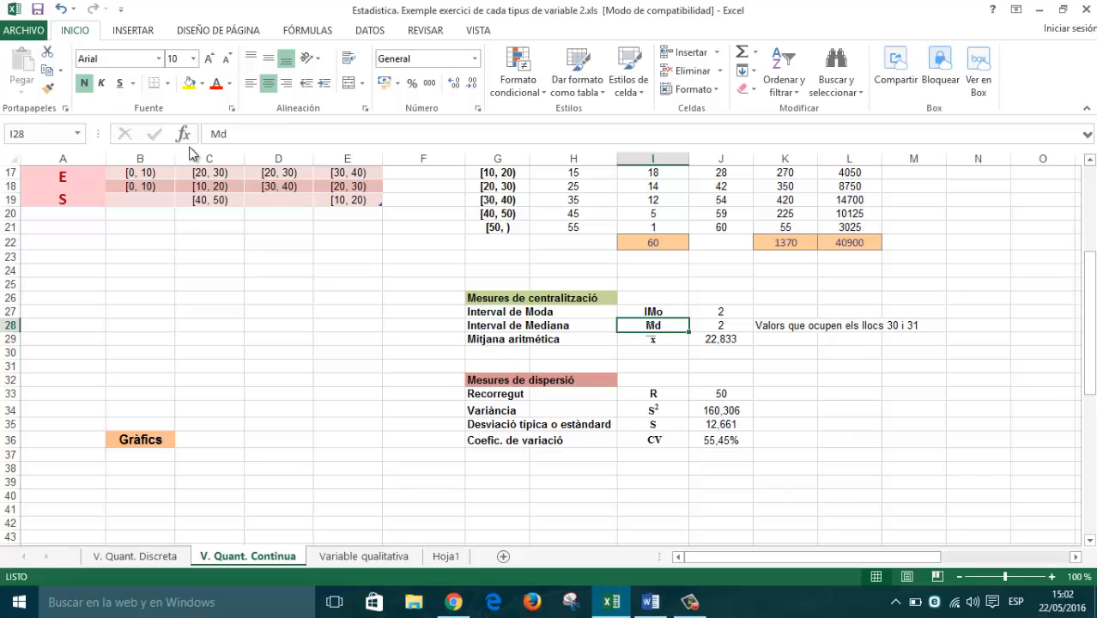
click(211, 134)
text(I)
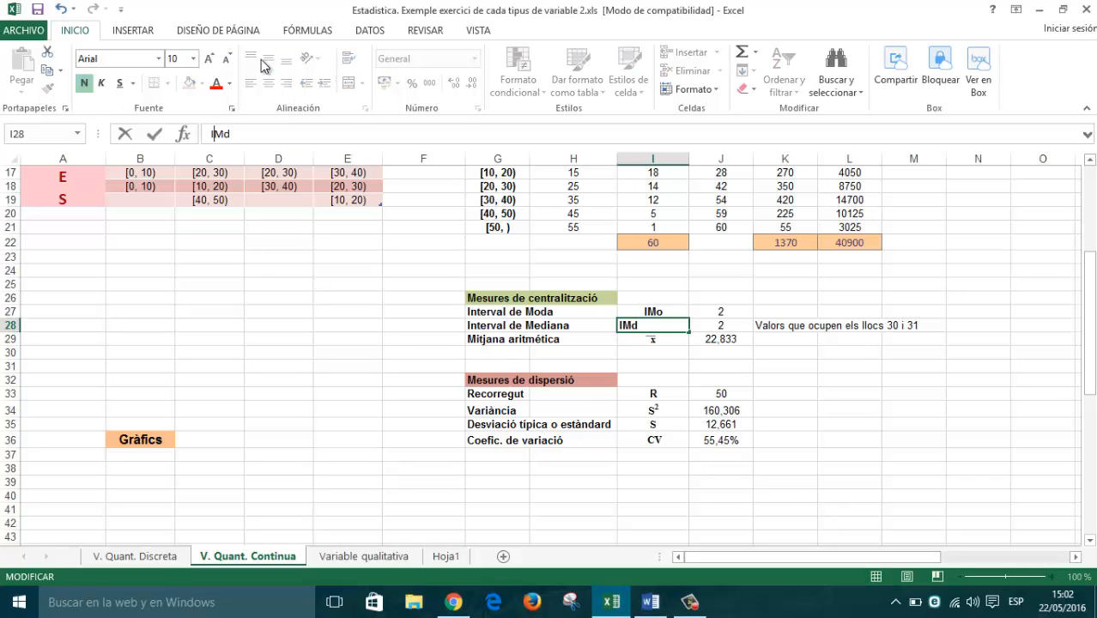
key(Return)
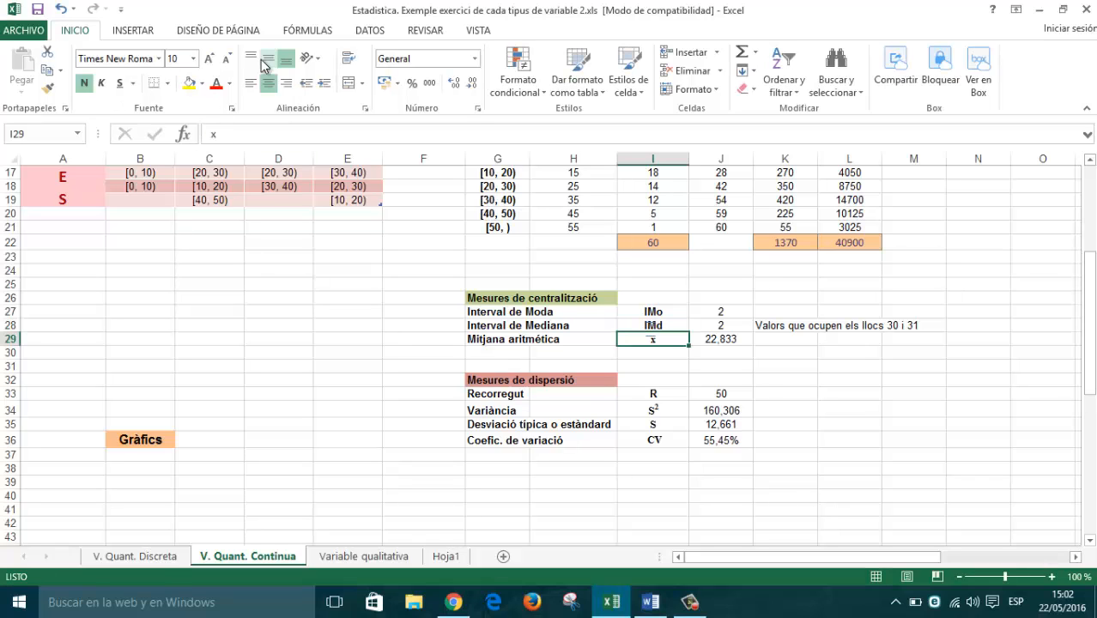
click(649, 318)
key(Escape)
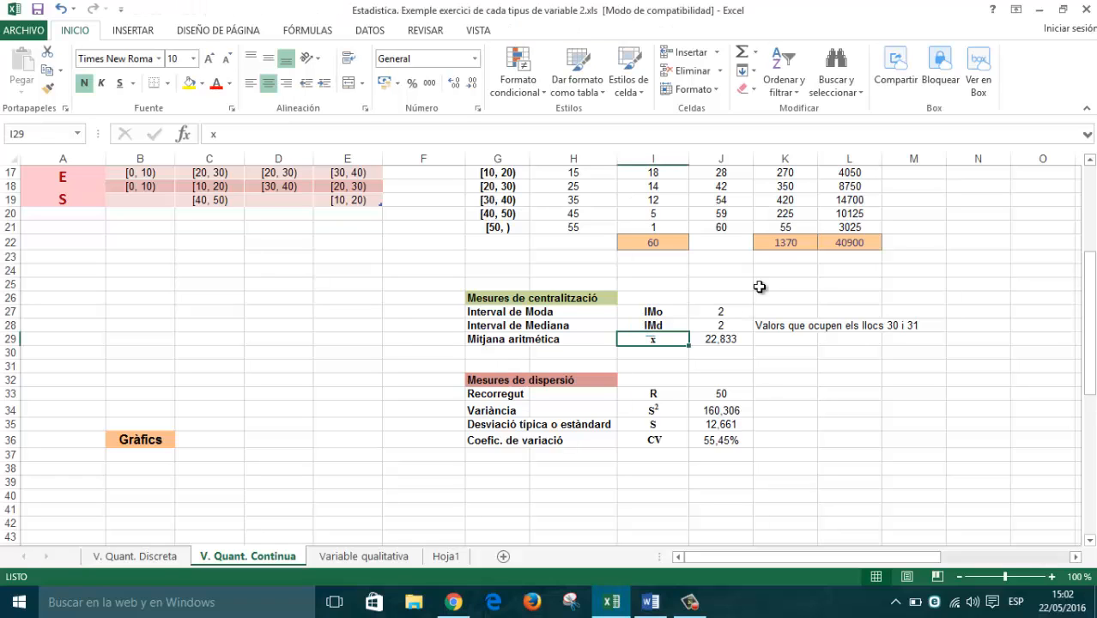
Step: Clear the old mode and median values from J27 and J28
click(737, 310)
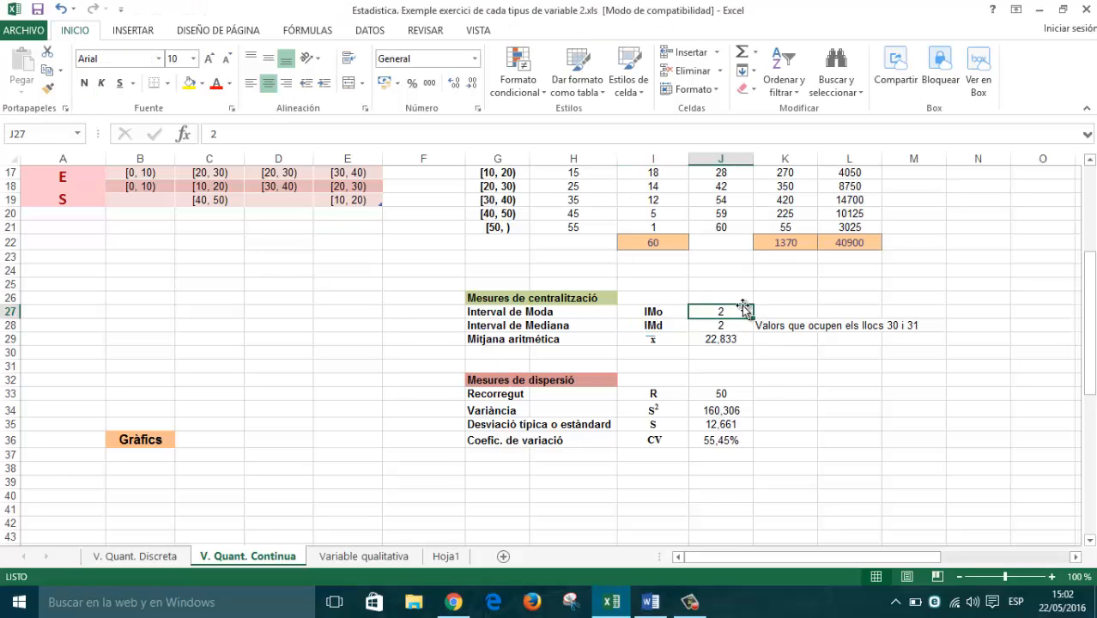
key(Down)
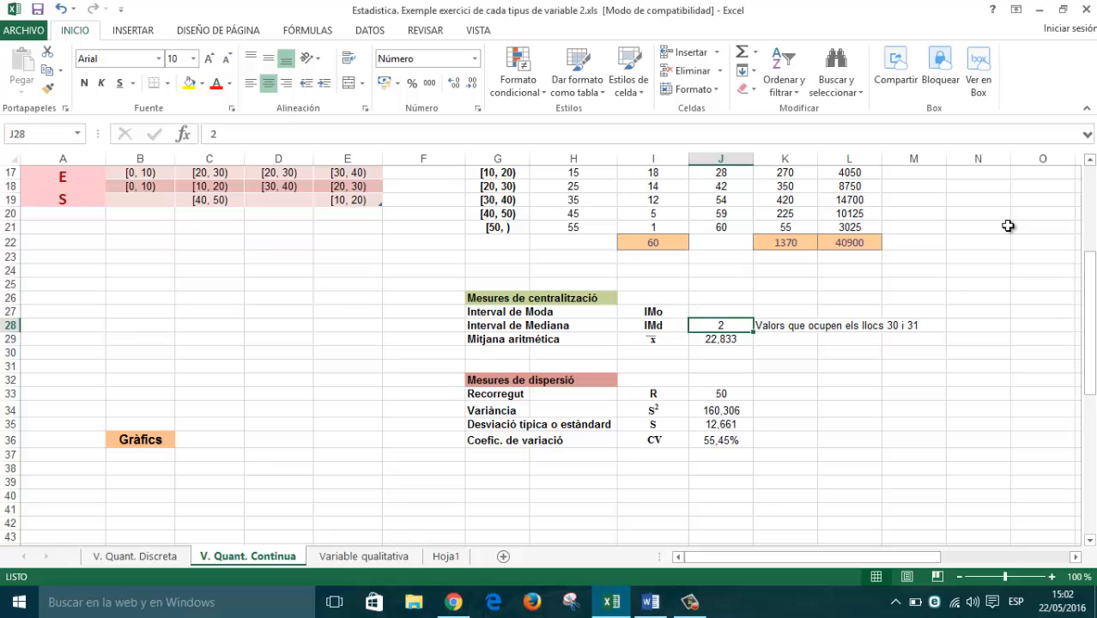
drag(1090, 315, 1095, 255)
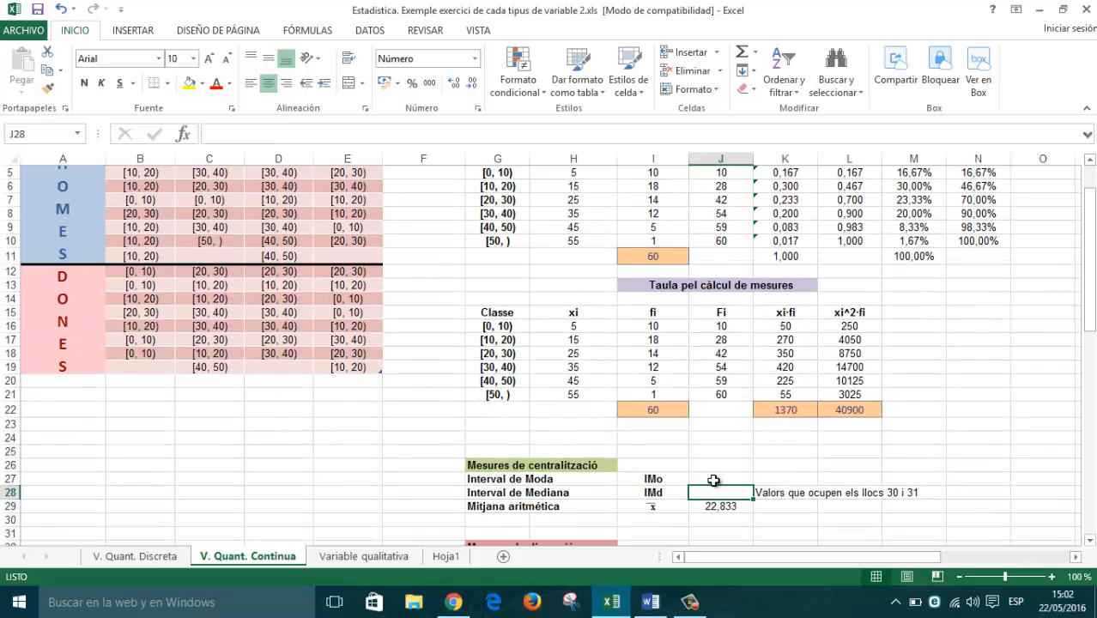
Step: Identify the class with the highest fi in the calculation table and enter [10, 20) as the modal interval in J27
click(722, 481)
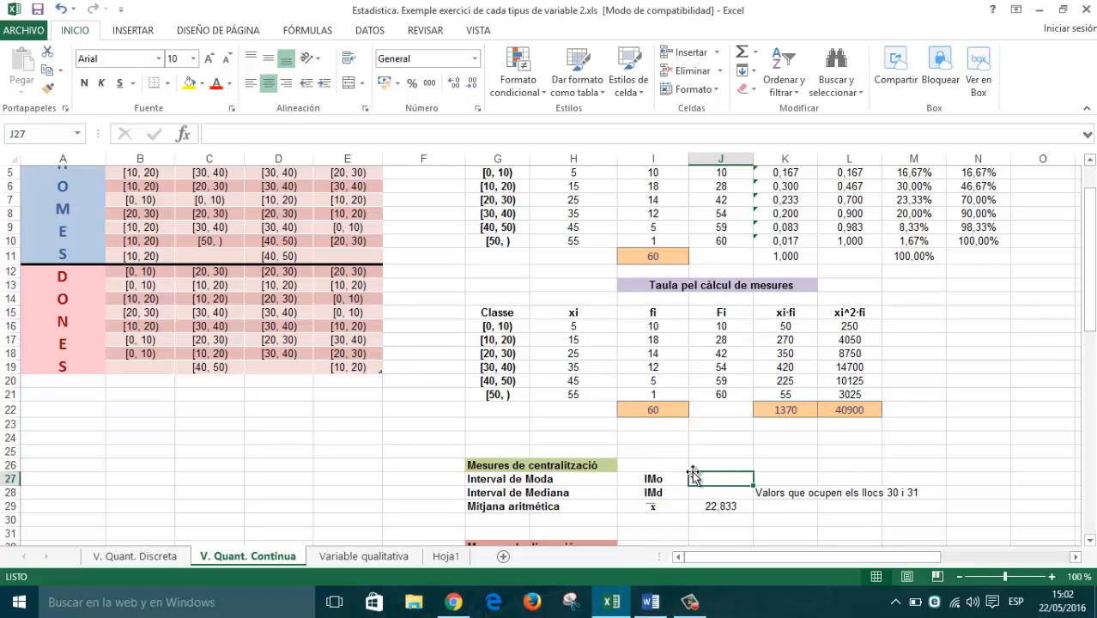
click(536, 481)
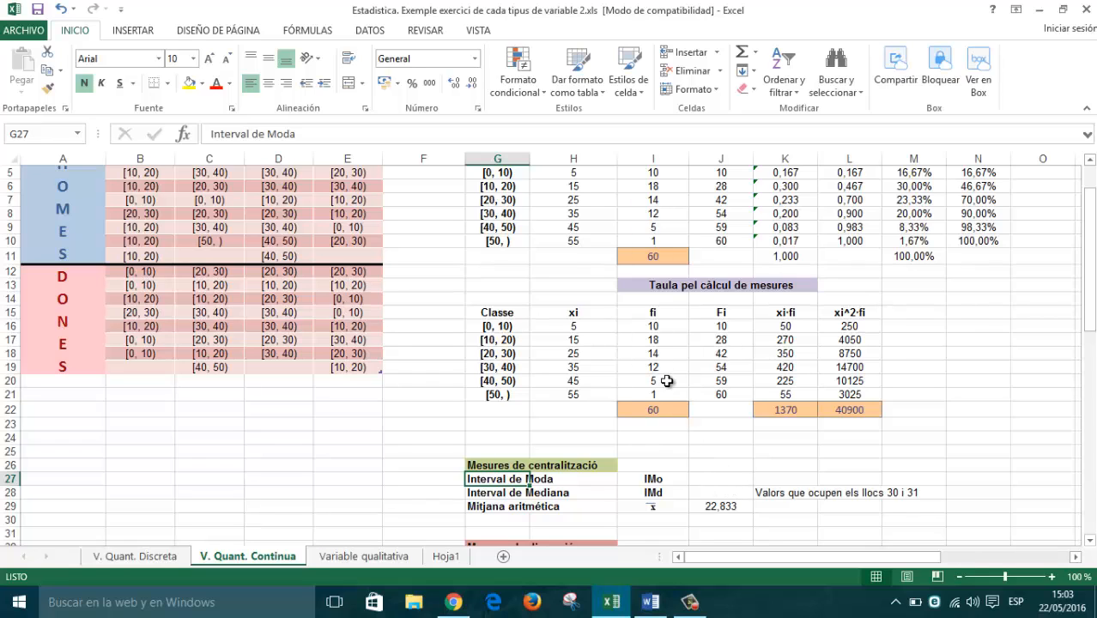
click(662, 342)
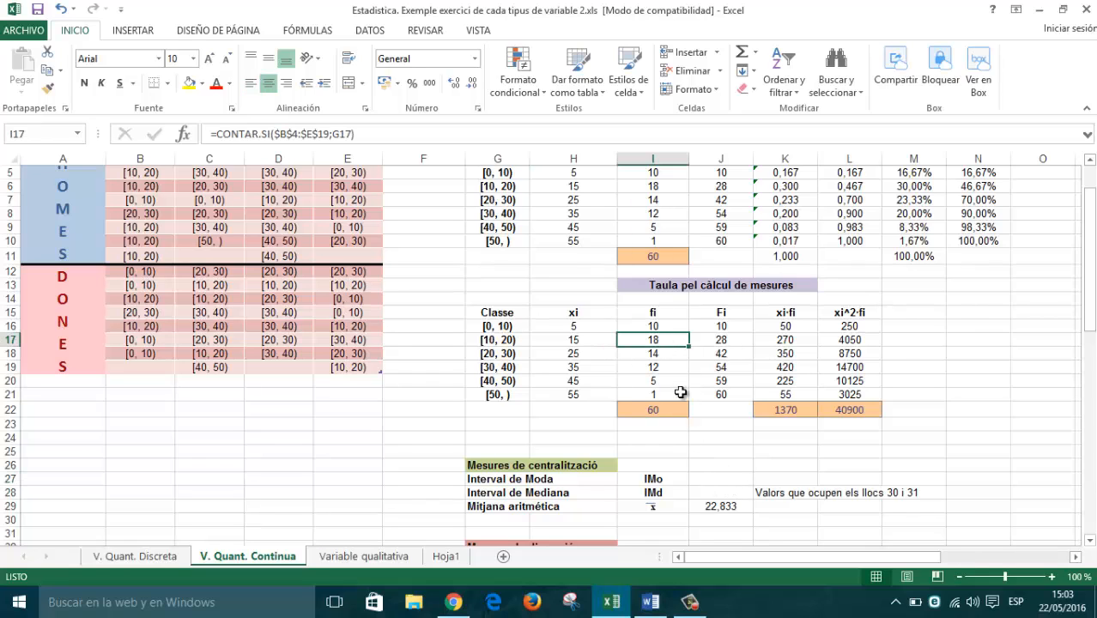
click(520, 340)
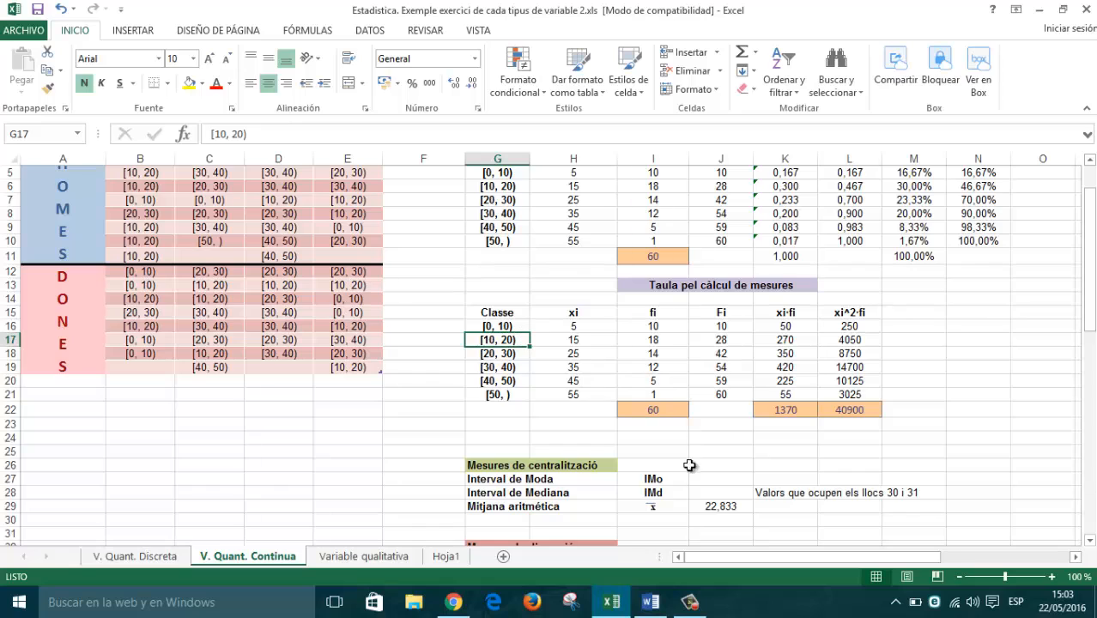
click(716, 478)
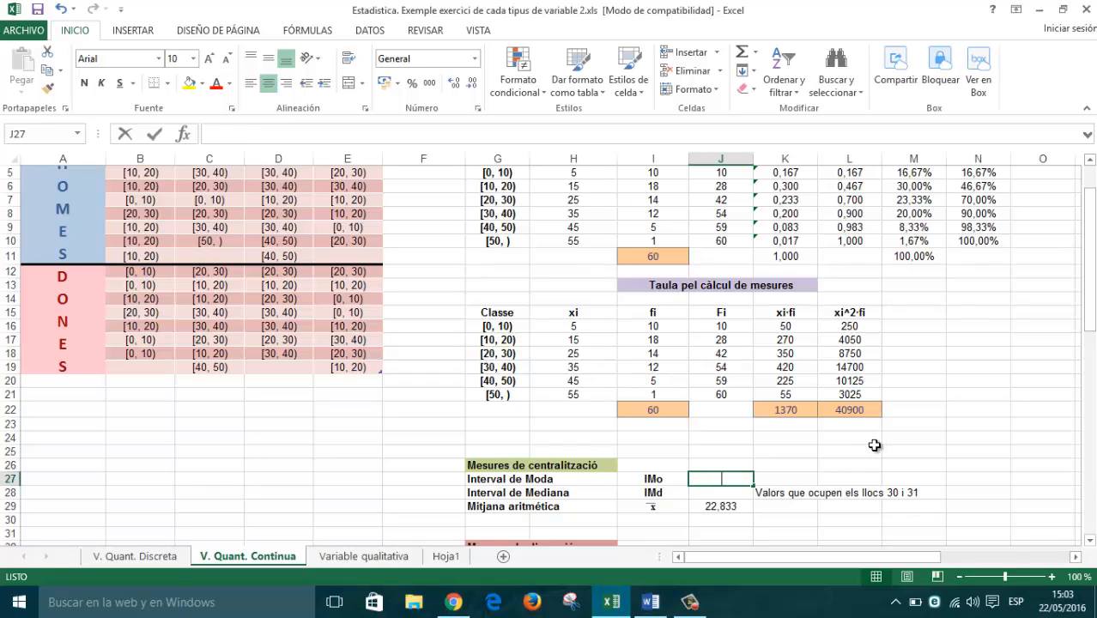
text([10, 20))
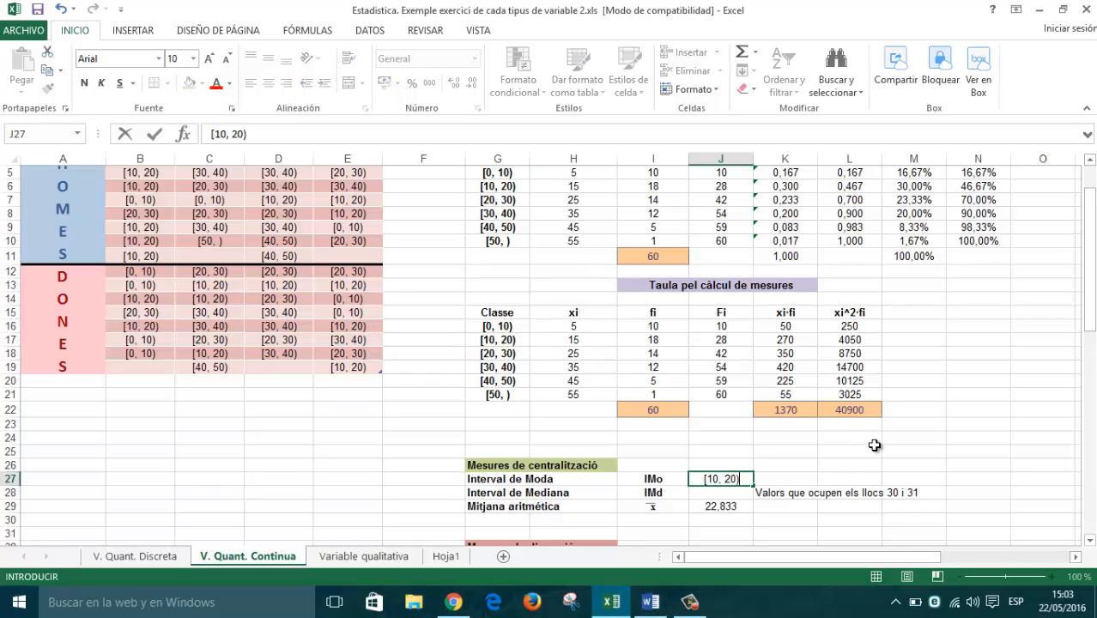
key(Left)
key(Down)
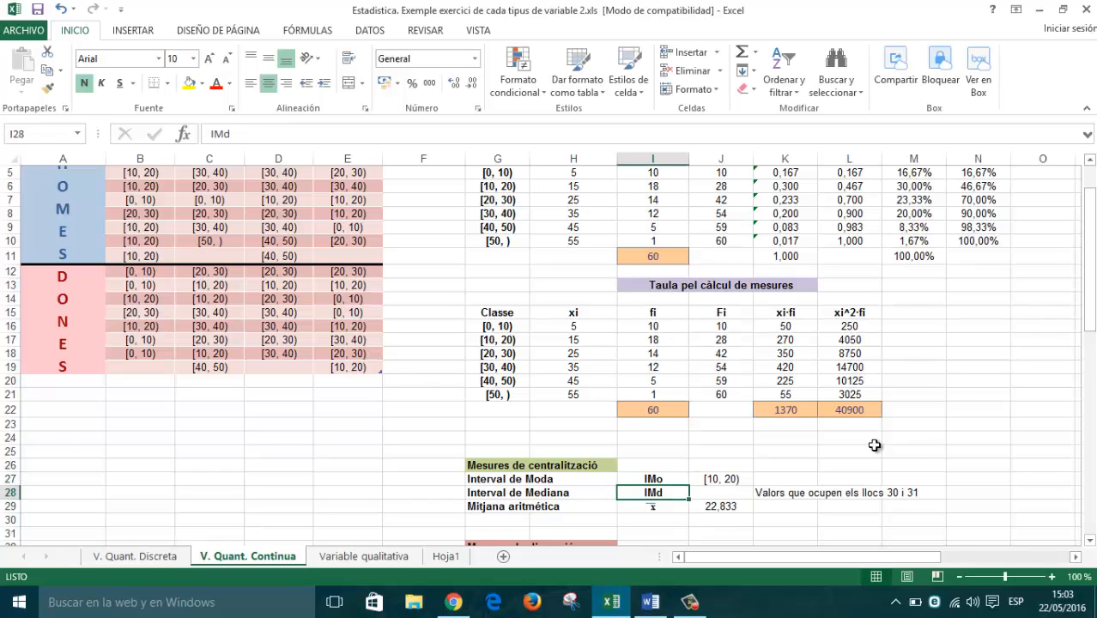
Step: Change the first word of the note in K28 so it reads "Intervals que ocupen els llocs 30 i 31"
key(Right)
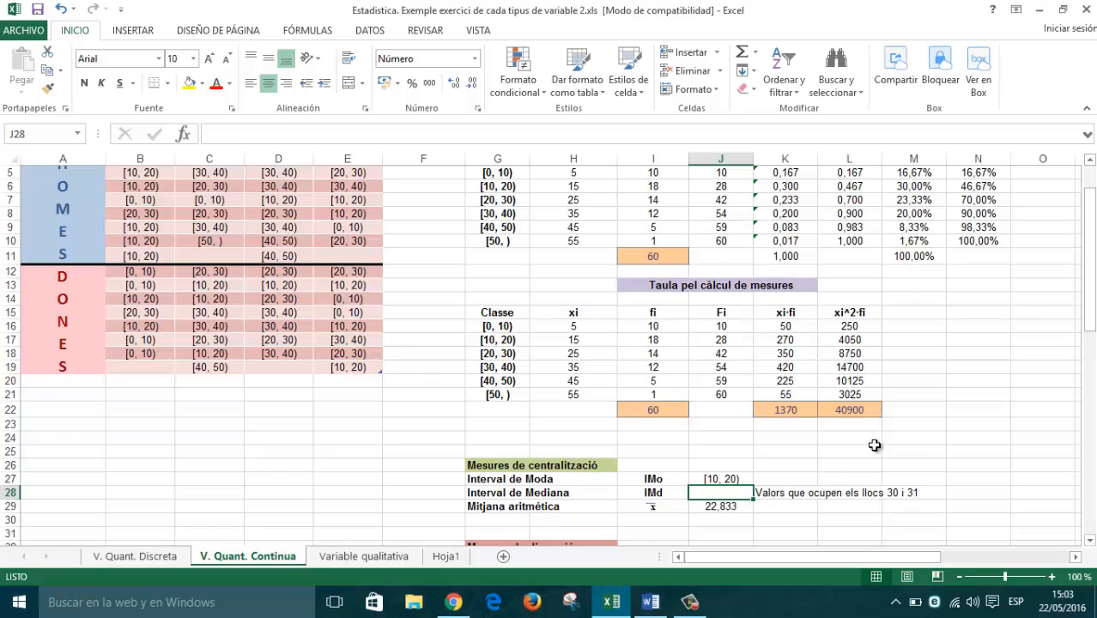
click(791, 492)
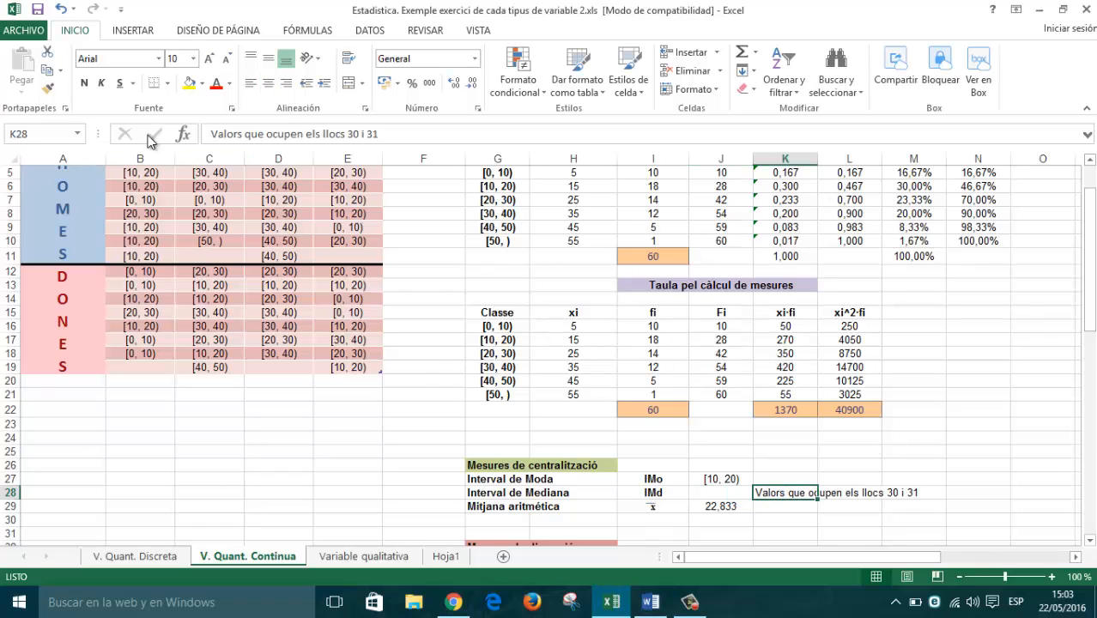
double_click(226, 134)
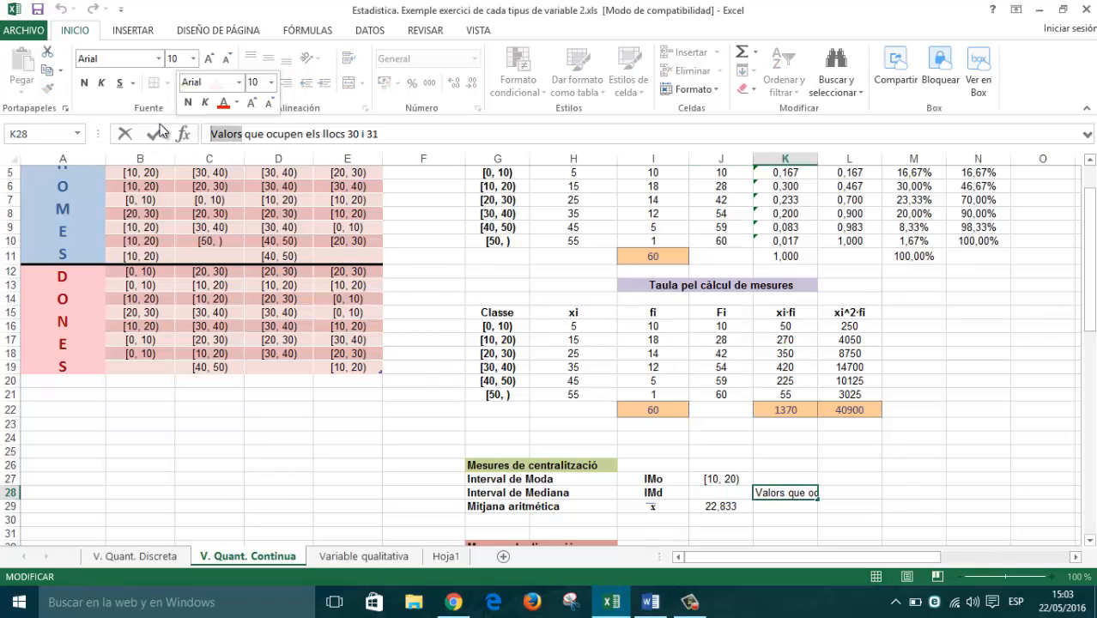
text(Intervals)
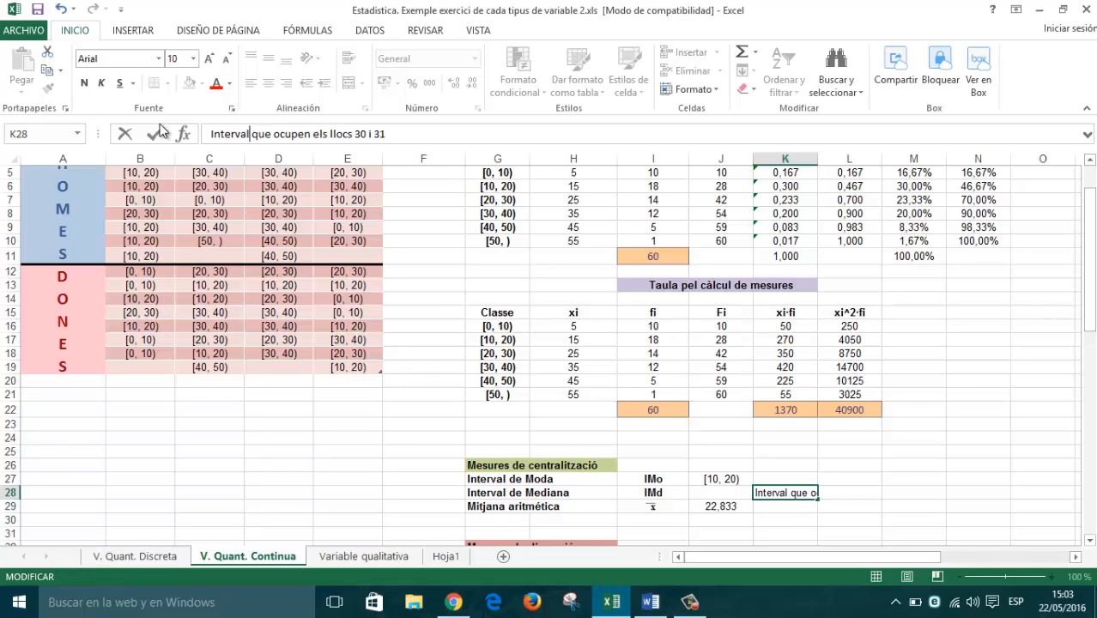
key(Return)
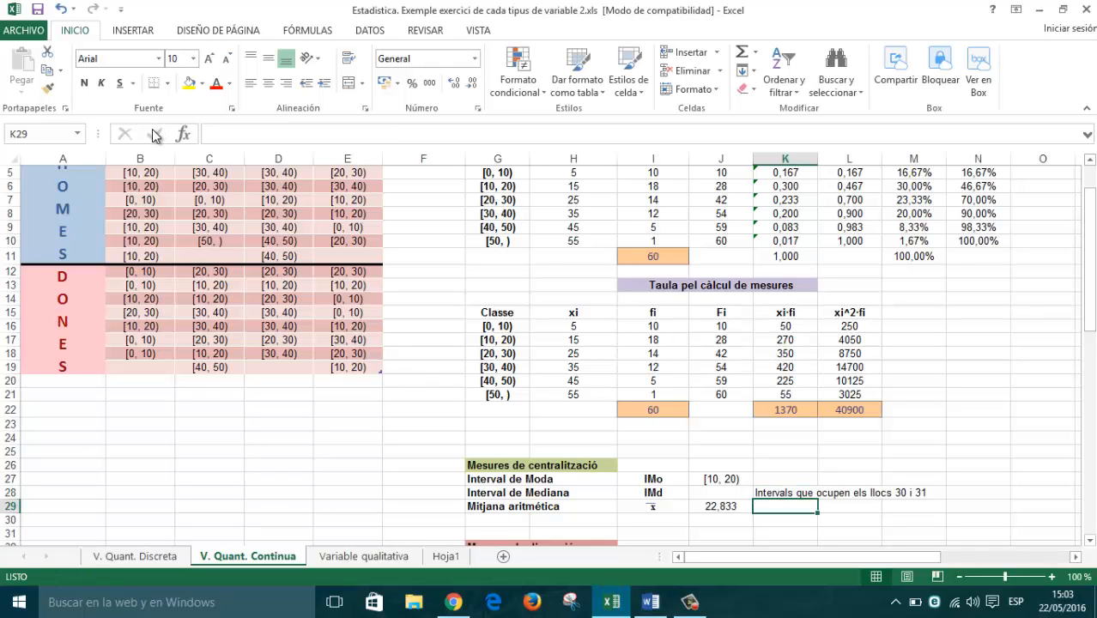
Step: Identify the class containing positions 30 and 31 from the cumulative frequencies Fi and enter [20, 30) as the median interval in J28
click(655, 408)
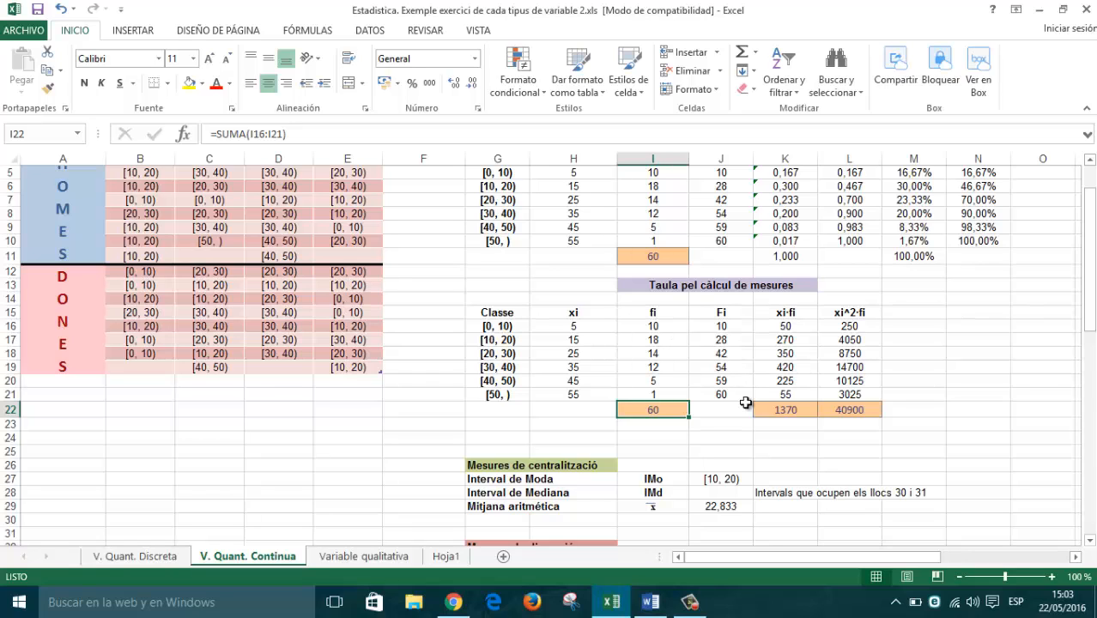
click(736, 493)
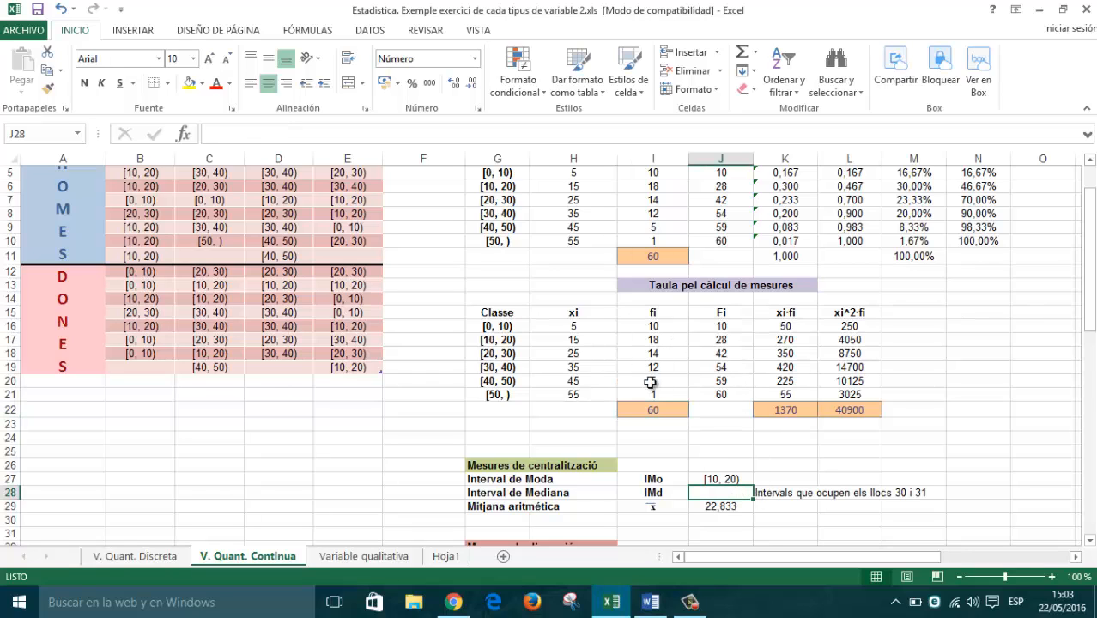
click(721, 315)
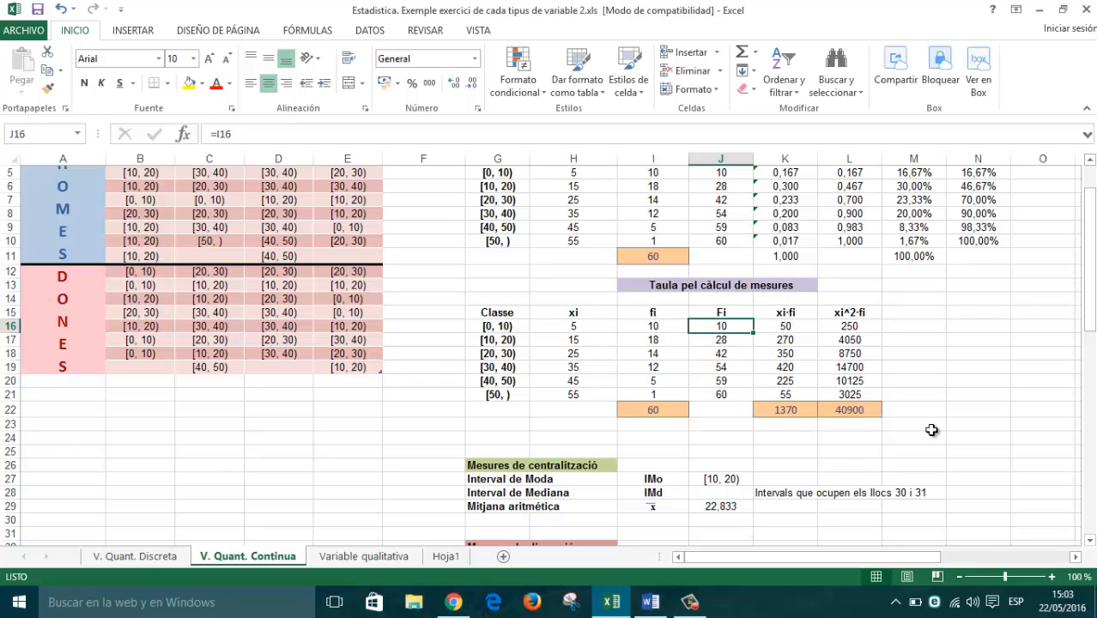
click(523, 326)
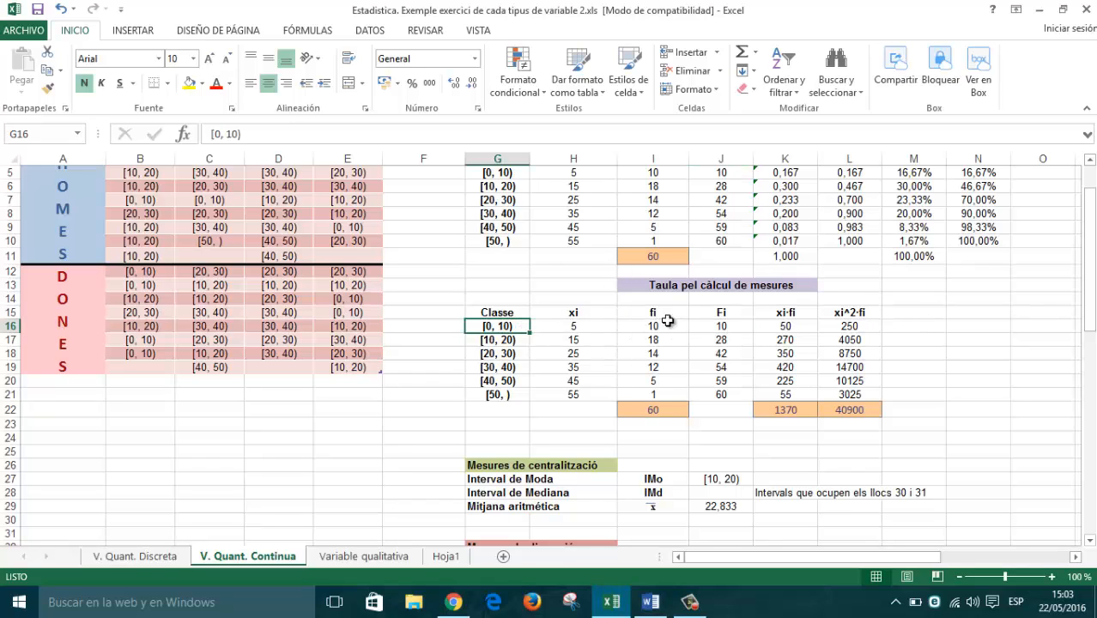
click(723, 327)
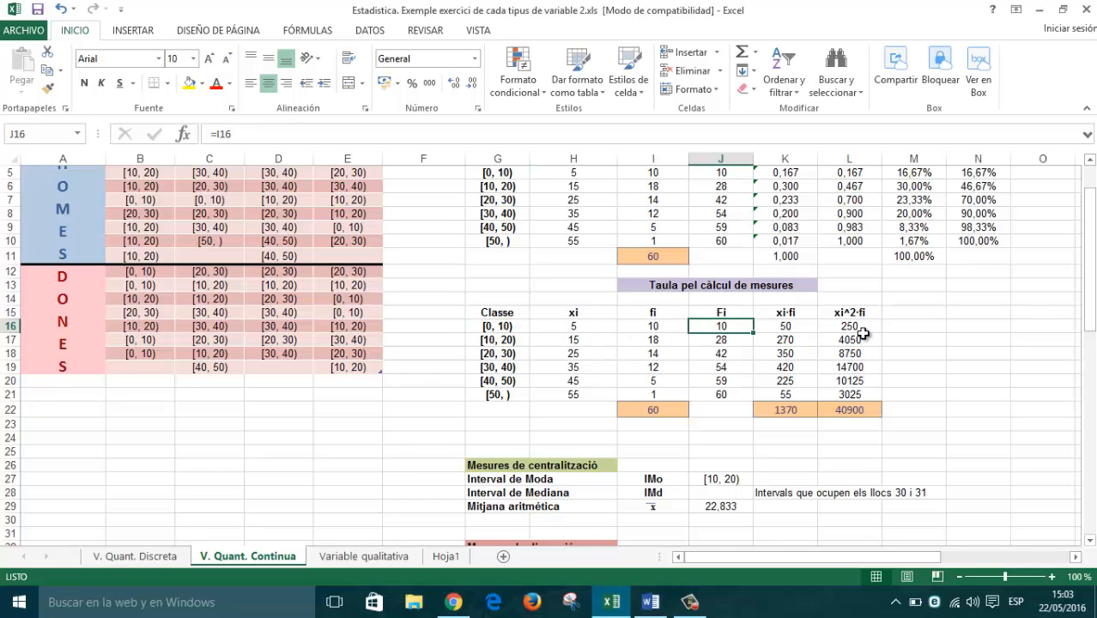
click(730, 340)
click(523, 340)
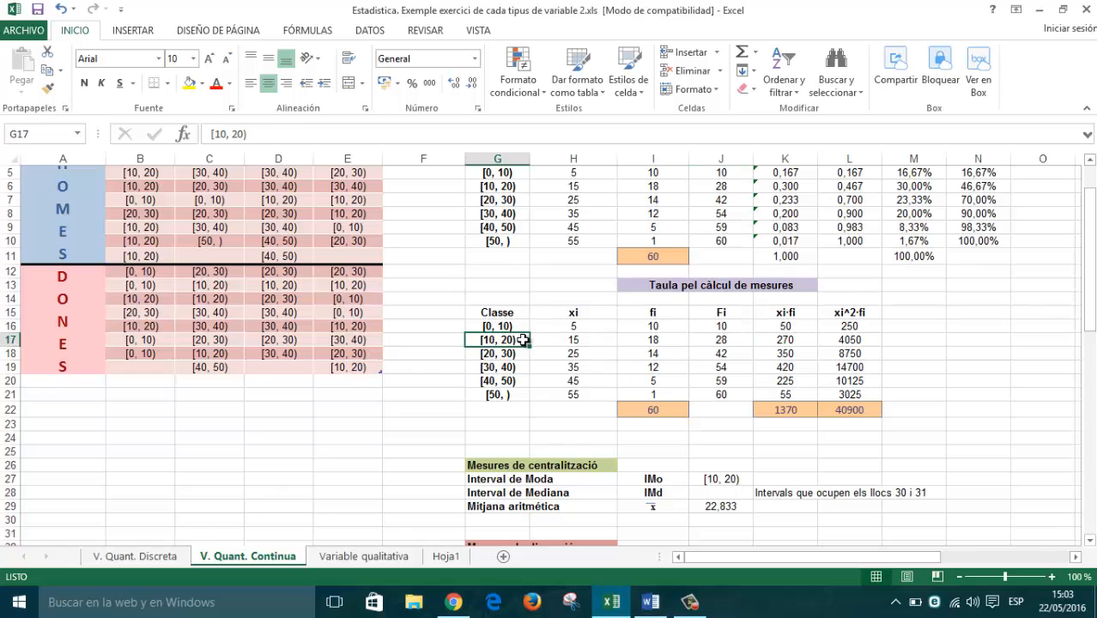
click(732, 341)
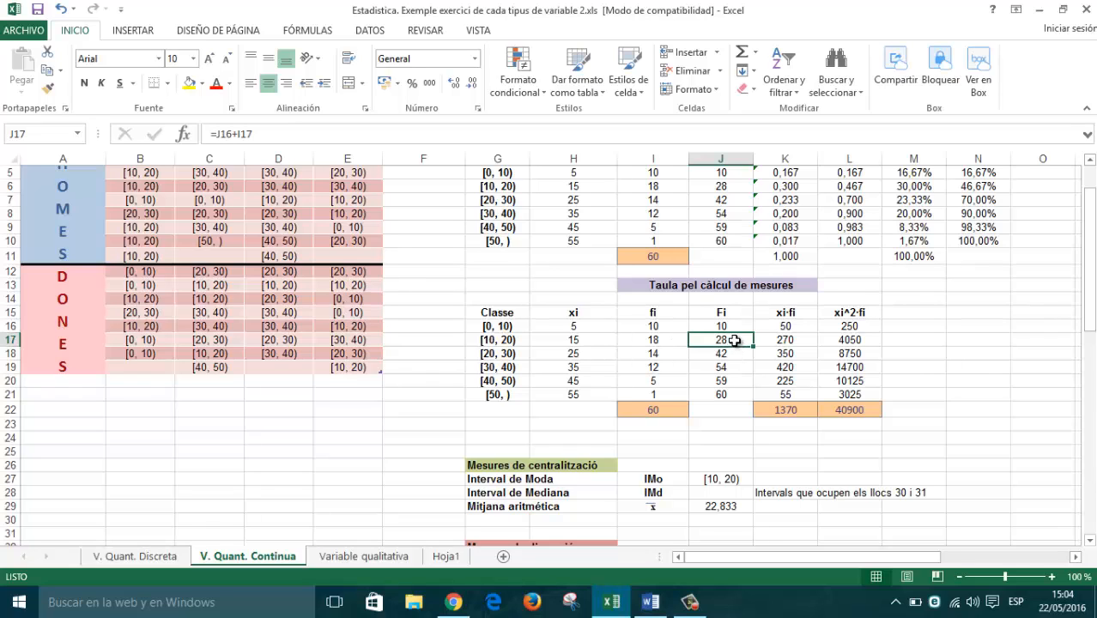
click(506, 359)
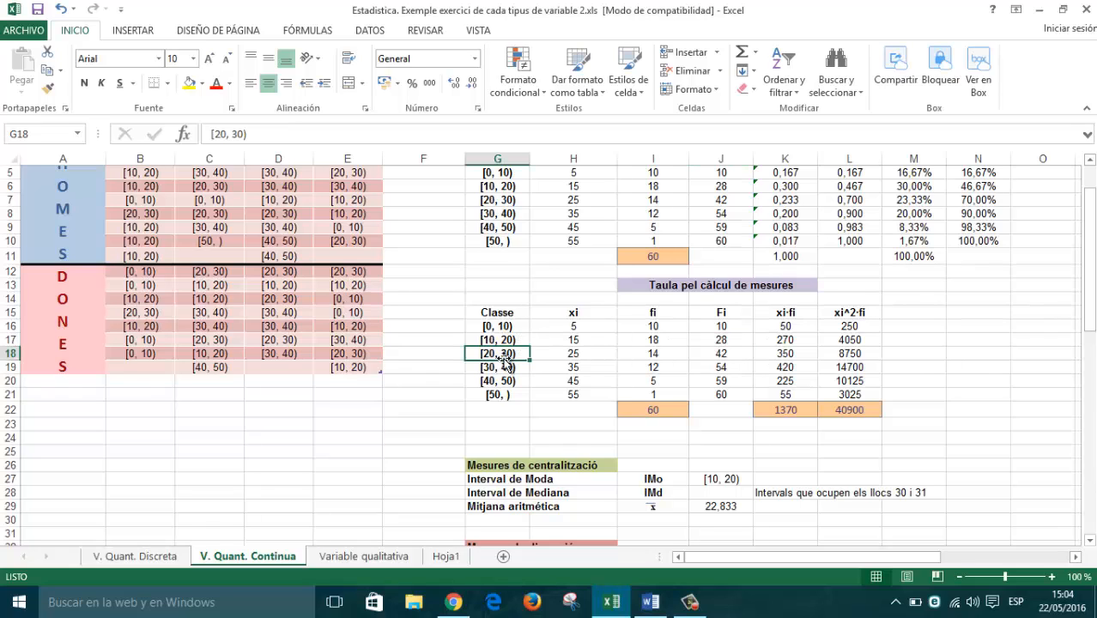
click(739, 360)
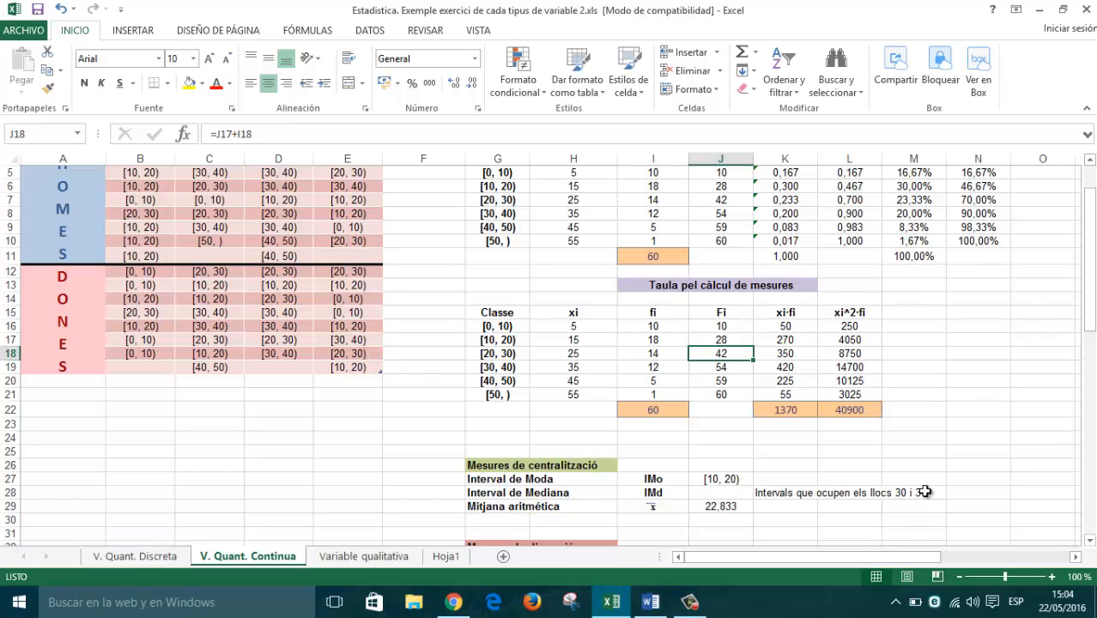
click(733, 481)
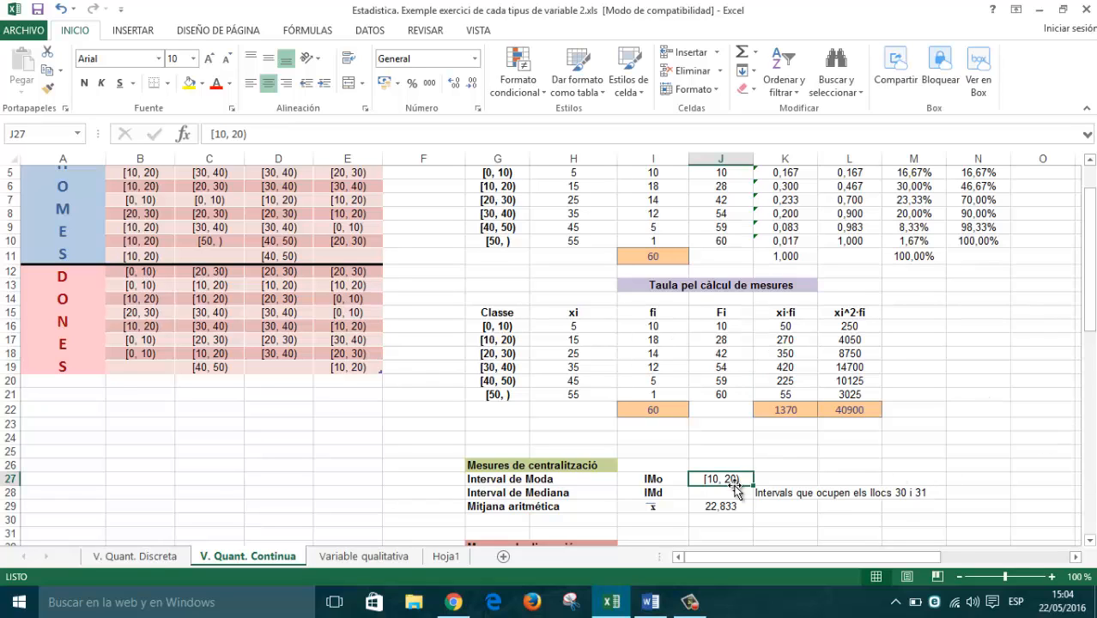
click(737, 495)
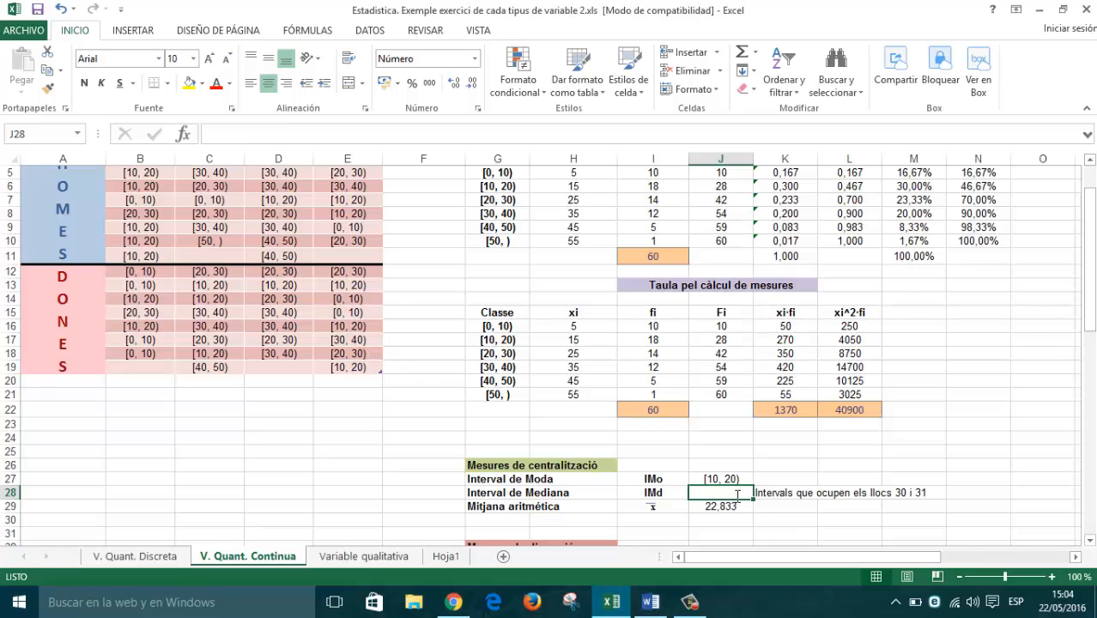
text([20, 30))
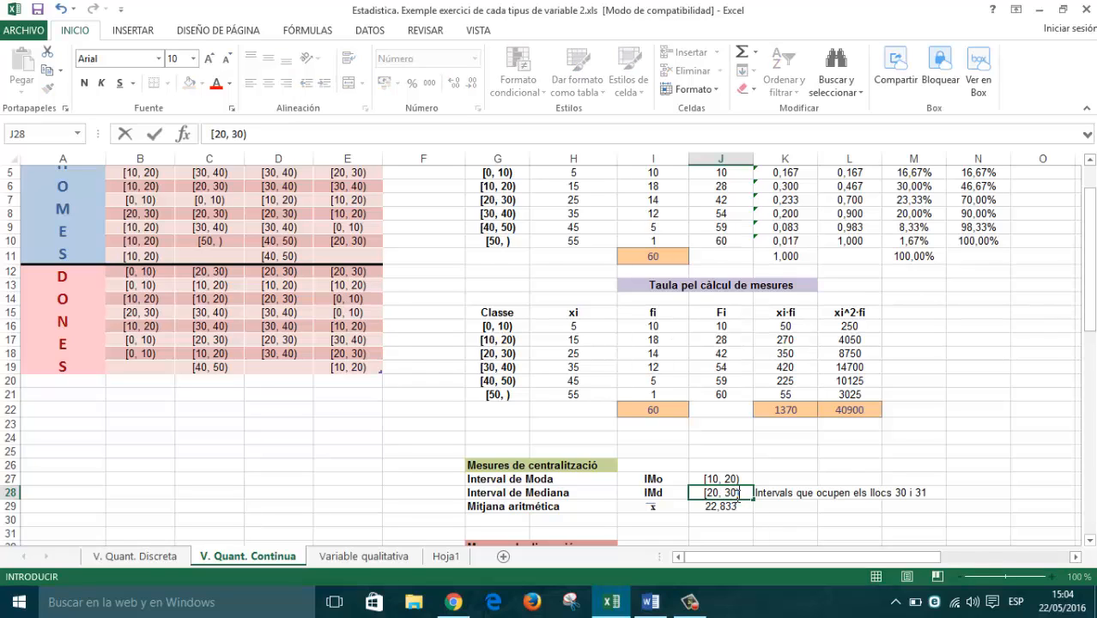
key(Return)
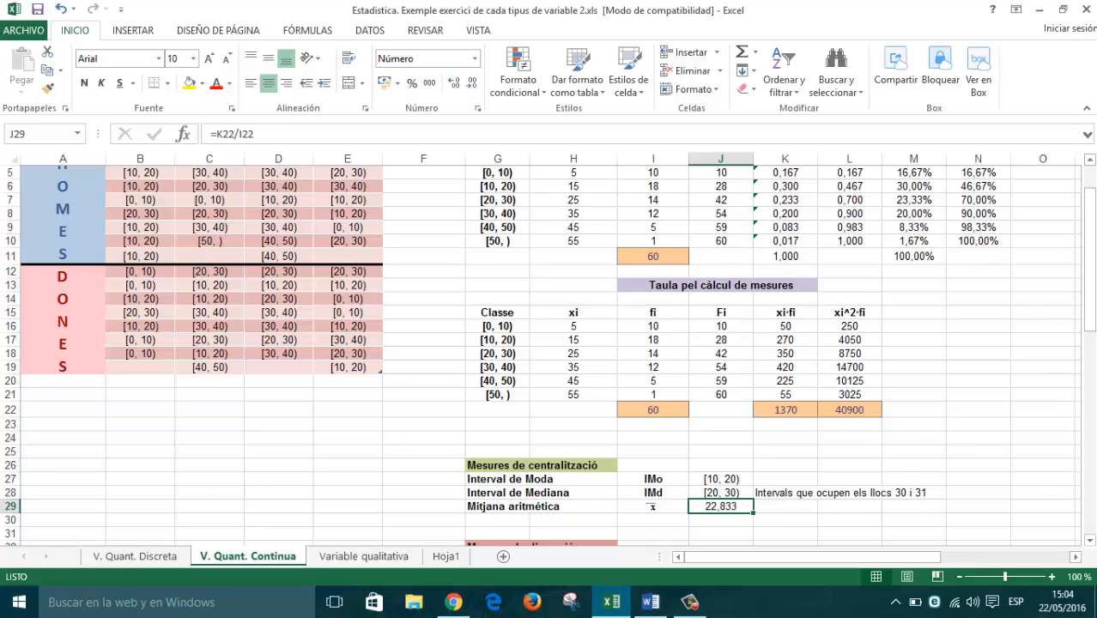
Step: Examine the formulas for the arithmetic mean in J29 and the range in J33, including the cells they reference
drag(1090, 283, 1090, 337)
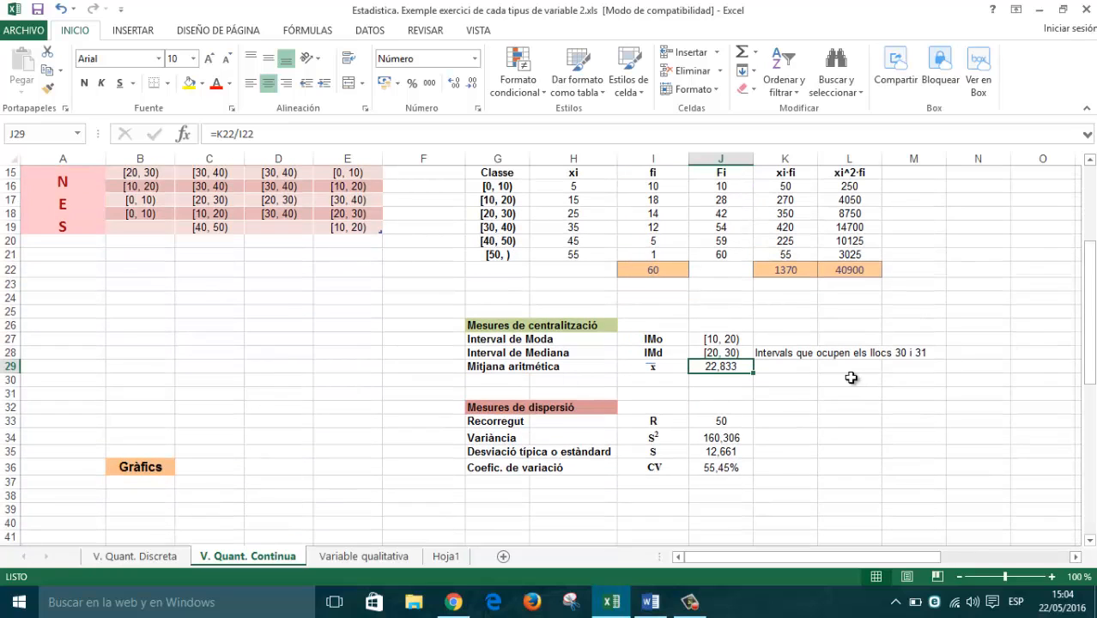
double_click(732, 366)
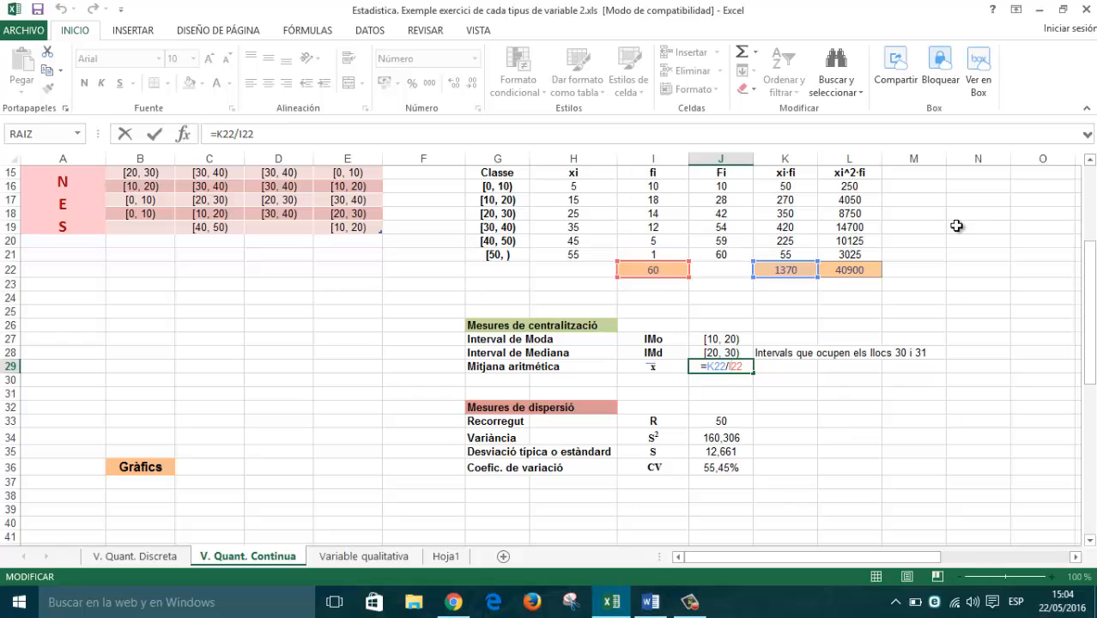
key(Return)
click(737, 421)
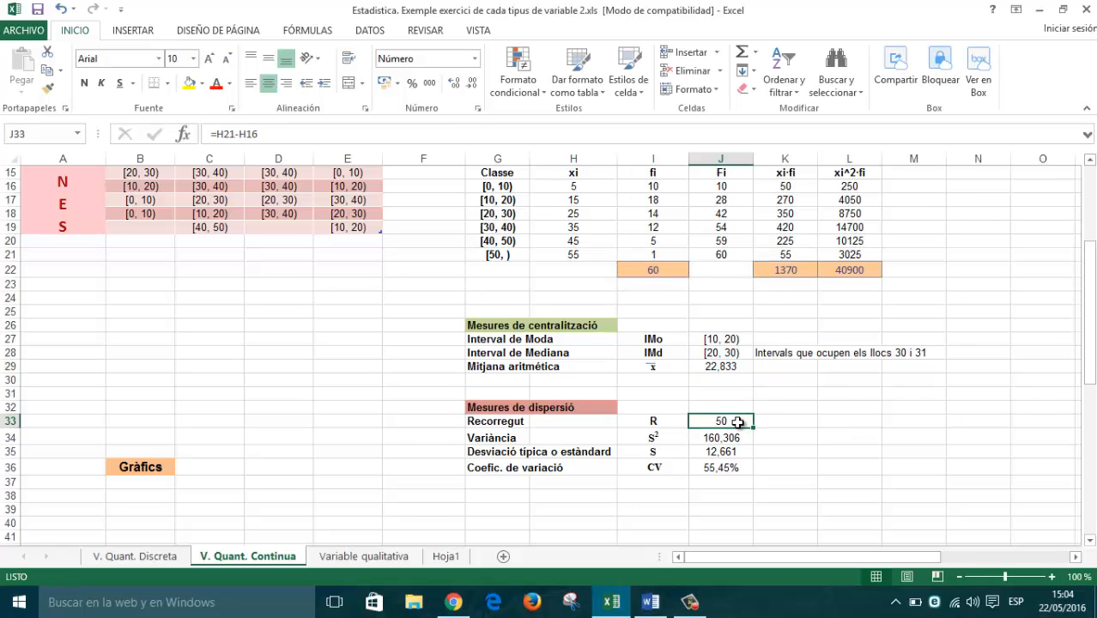
drag(1092, 352, 1089, 315)
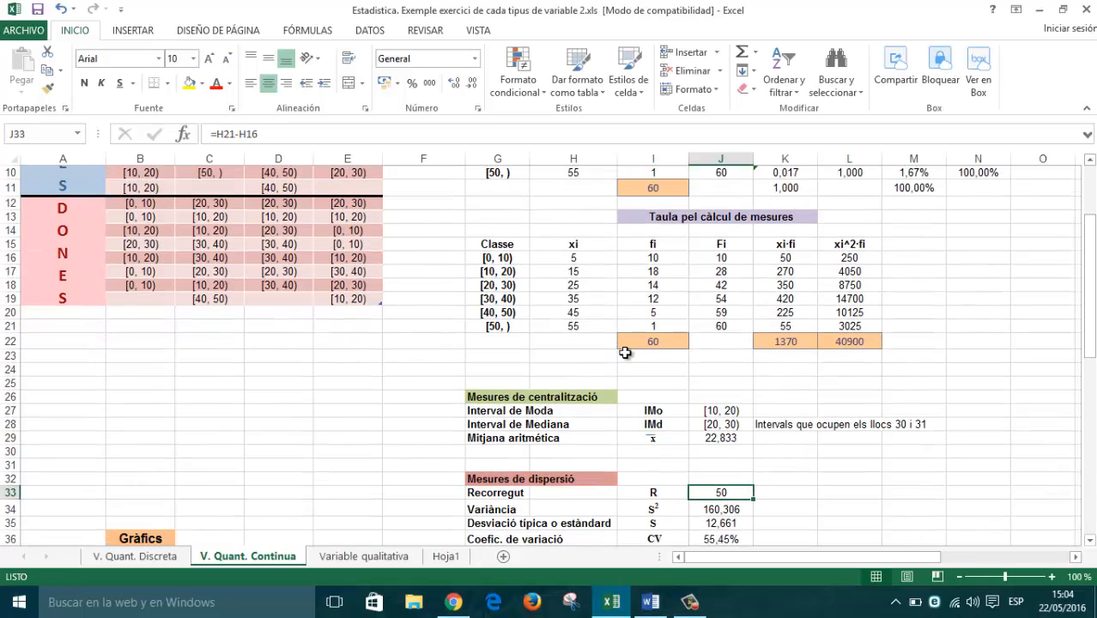
click(585, 325)
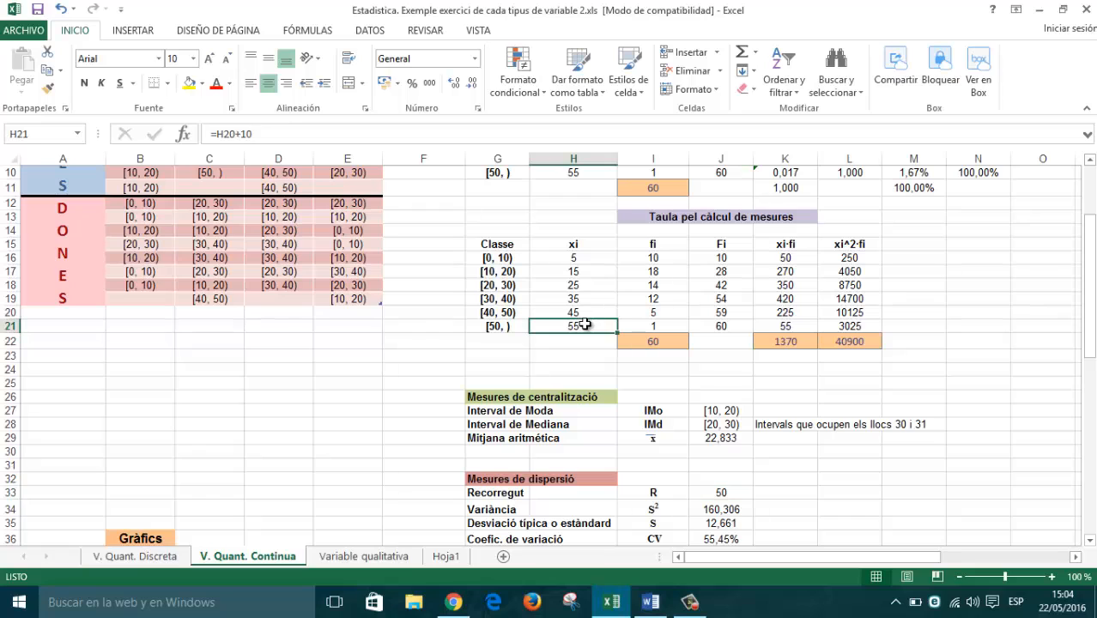
double_click(720, 494)
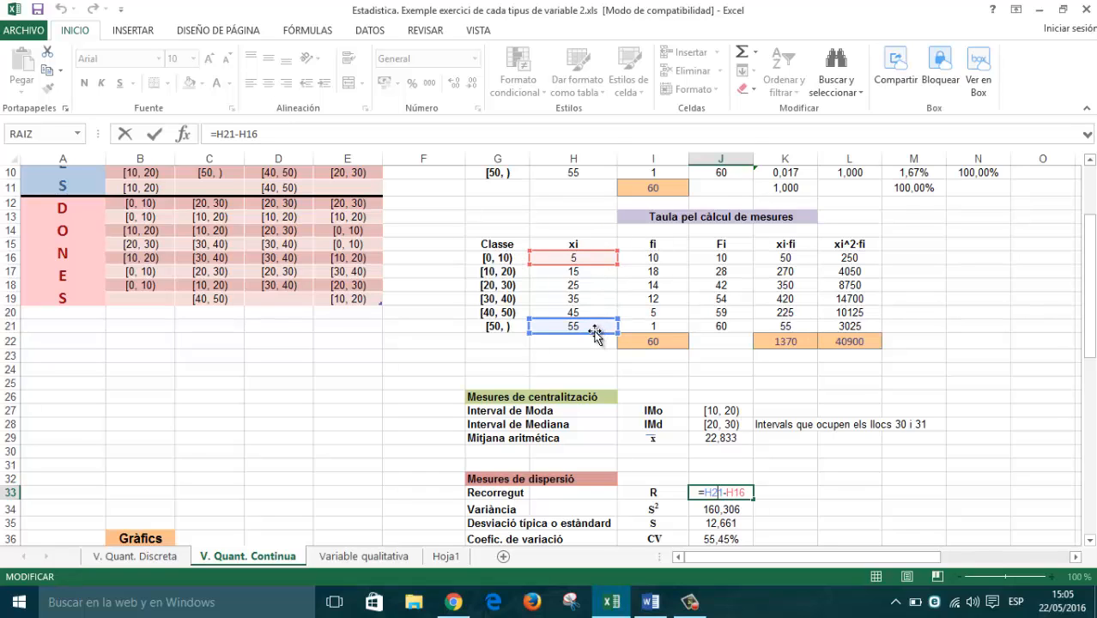
key(Return)
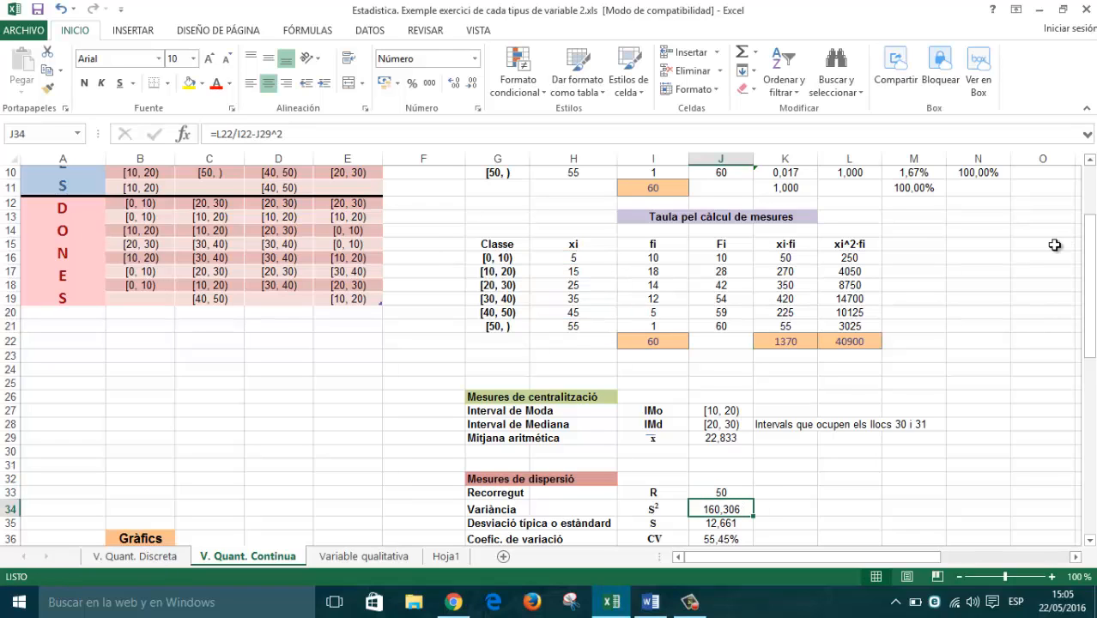
Step: Examine the variance, standard deviation and coefficient of variation formulas in J34 to J36 and the cells they reference
double_click(740, 510)
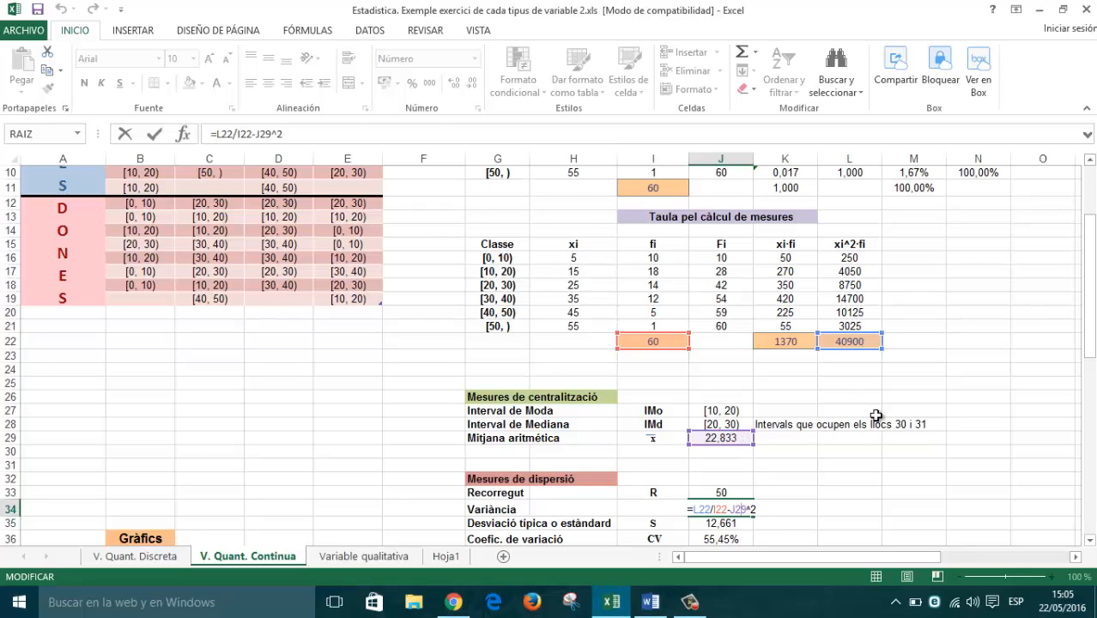
key(Return)
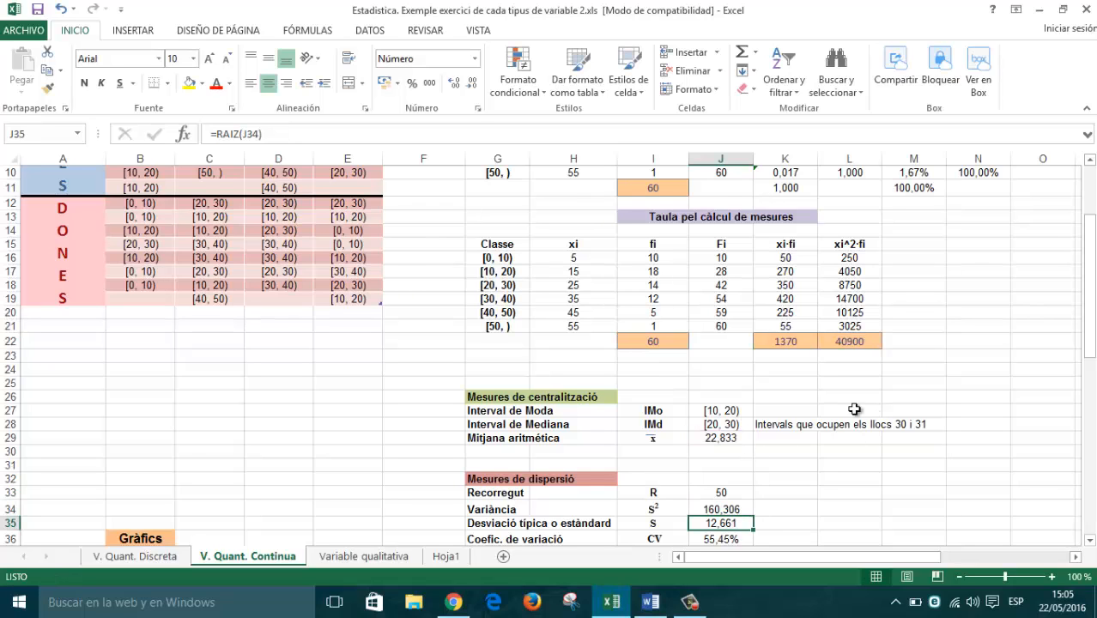
double_click(706, 524)
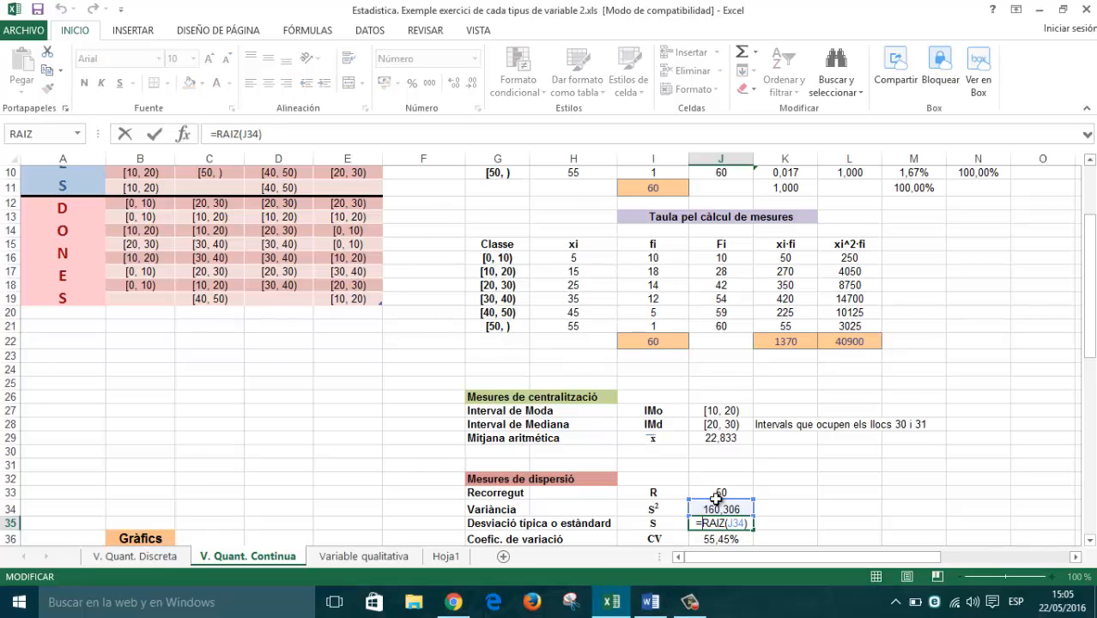
key(Return)
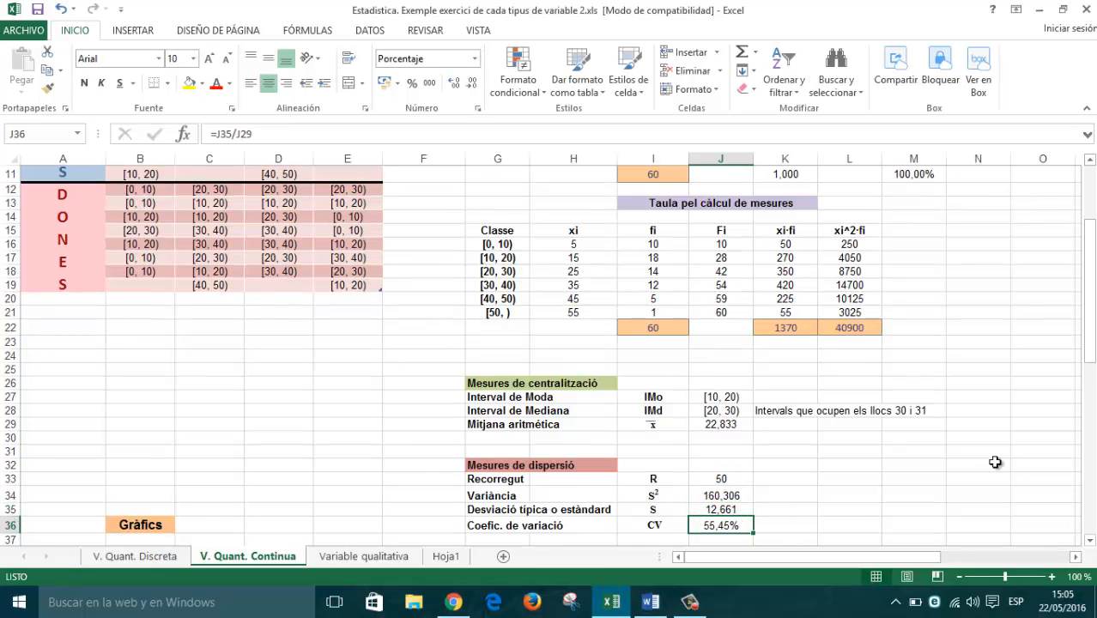
double_click(724, 526)
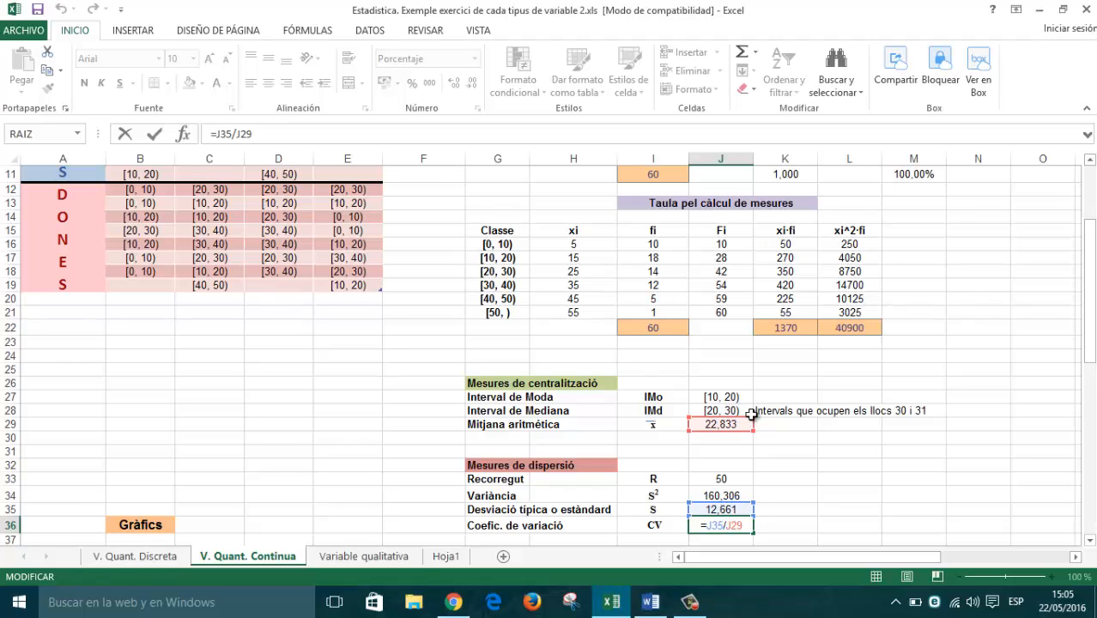
key(Return)
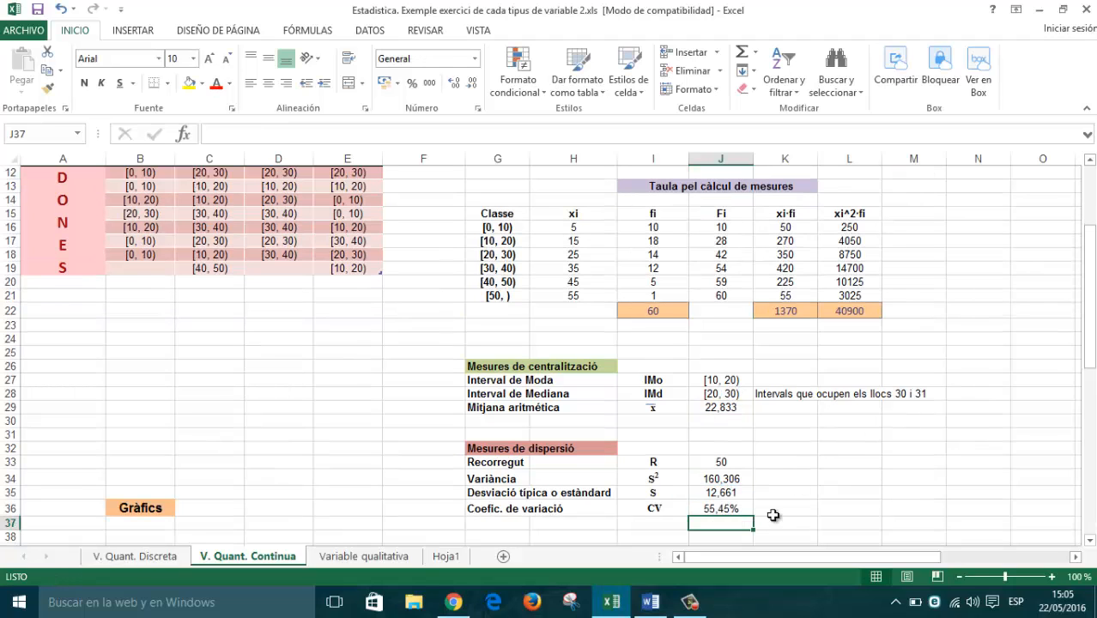
click(743, 505)
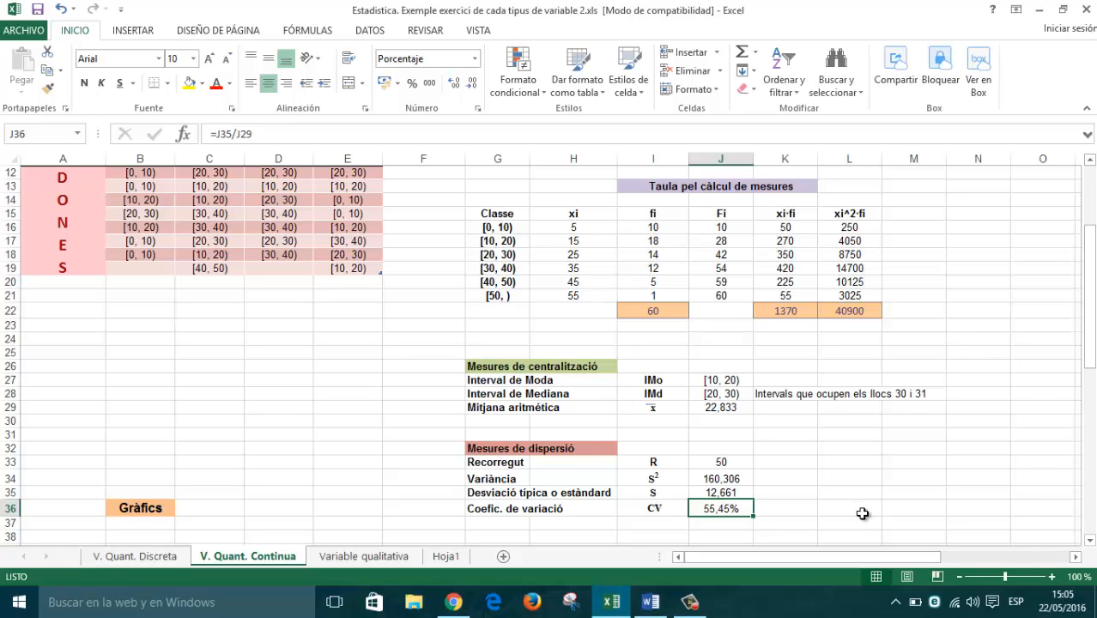
drag(1094, 314, 1093, 361)
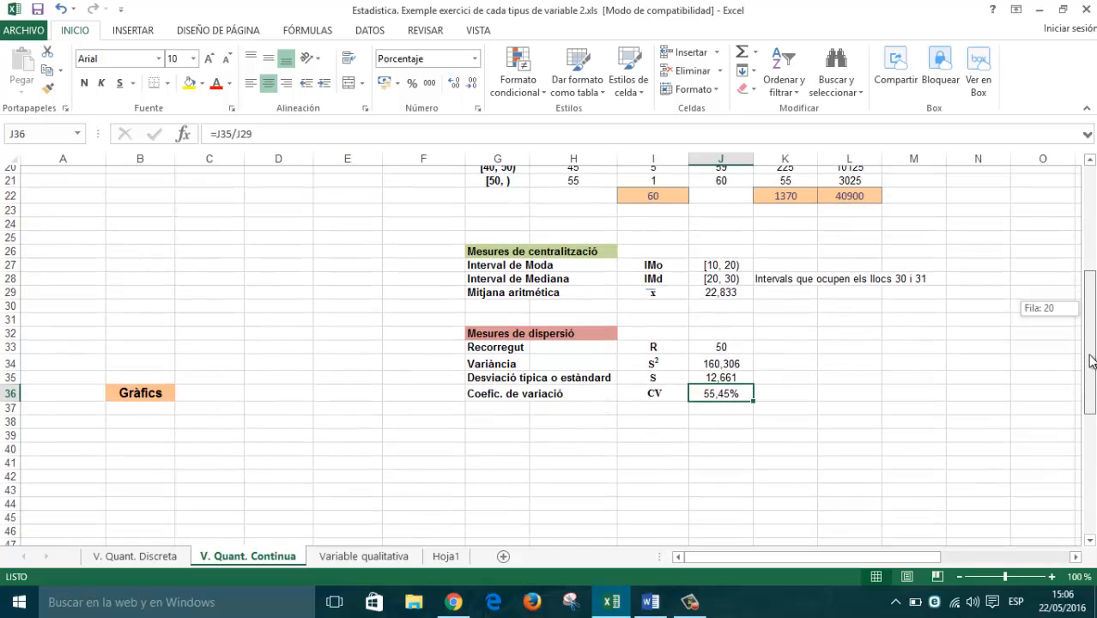
drag(1092, 361, 1092, 312)
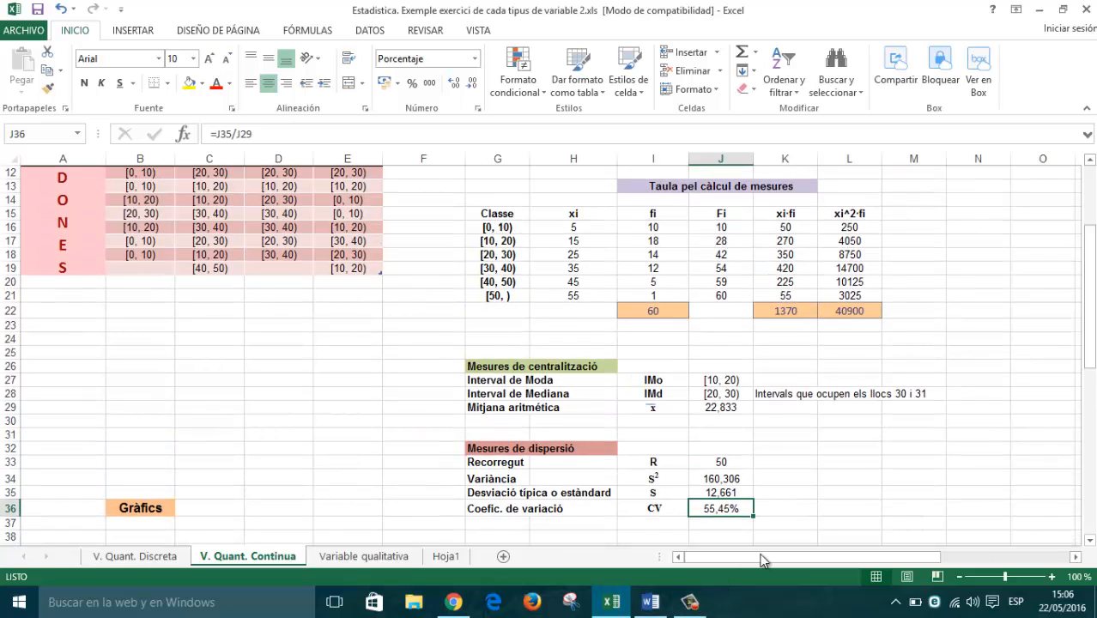
drag(1094, 364, 1093, 301)
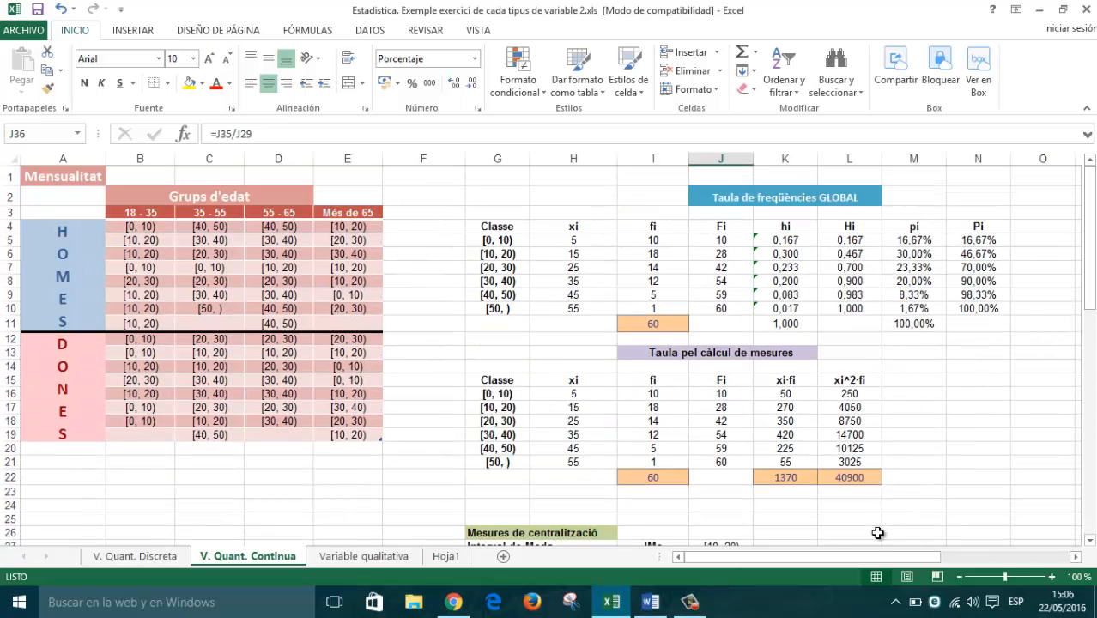
Step: Look over the tables on the V. Quant. Discreta and Variable qualitativa sheets, ending on the V. Quant. Continua sheet
drag(890, 562, 932, 559)
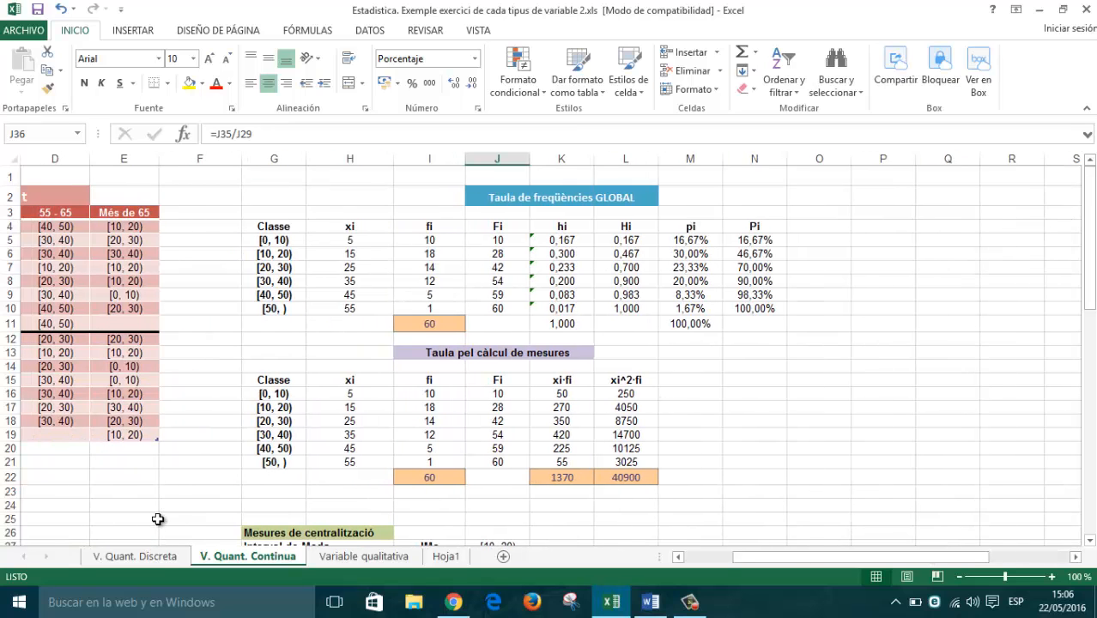
click(137, 557)
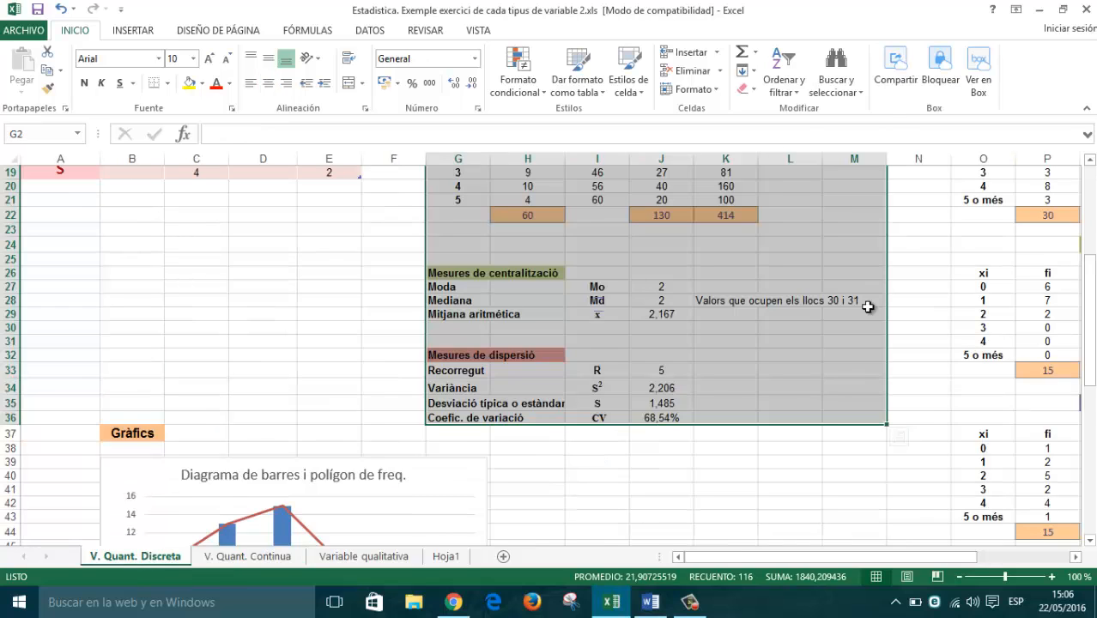
scroll(868, 306, up, 6)
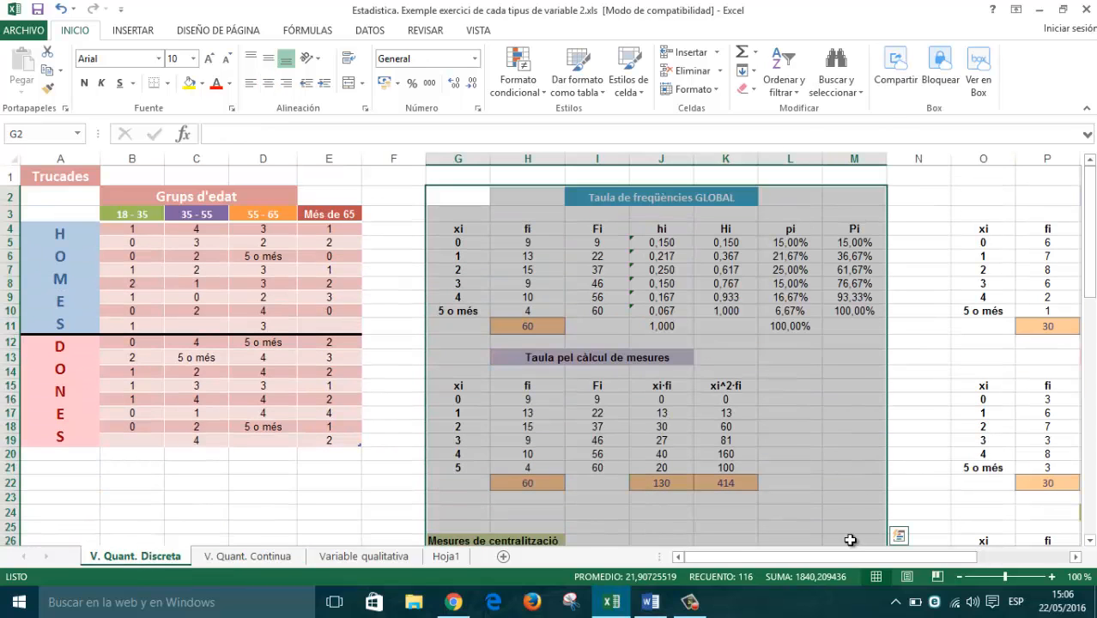
click(371, 558)
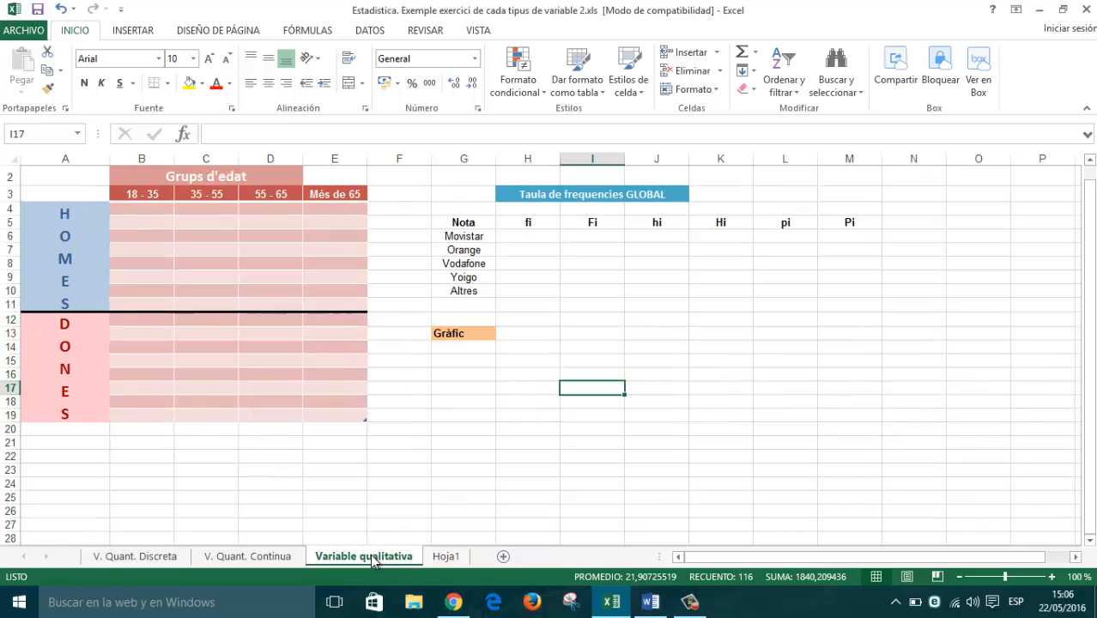
drag(1090, 274, 1091, 262)
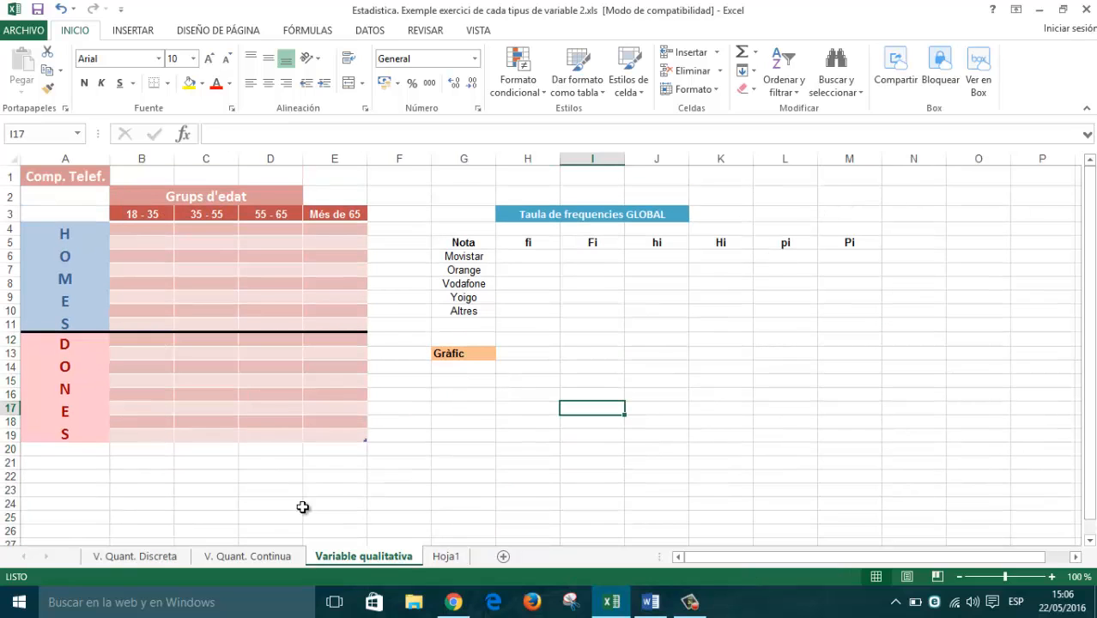
click(277, 557)
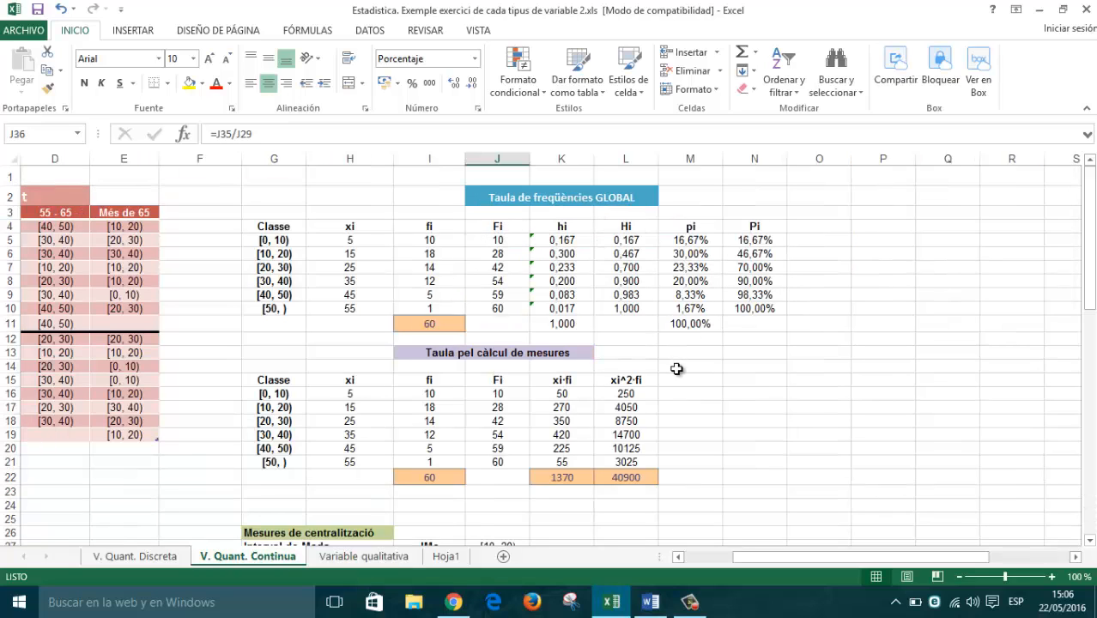
click(690, 602)
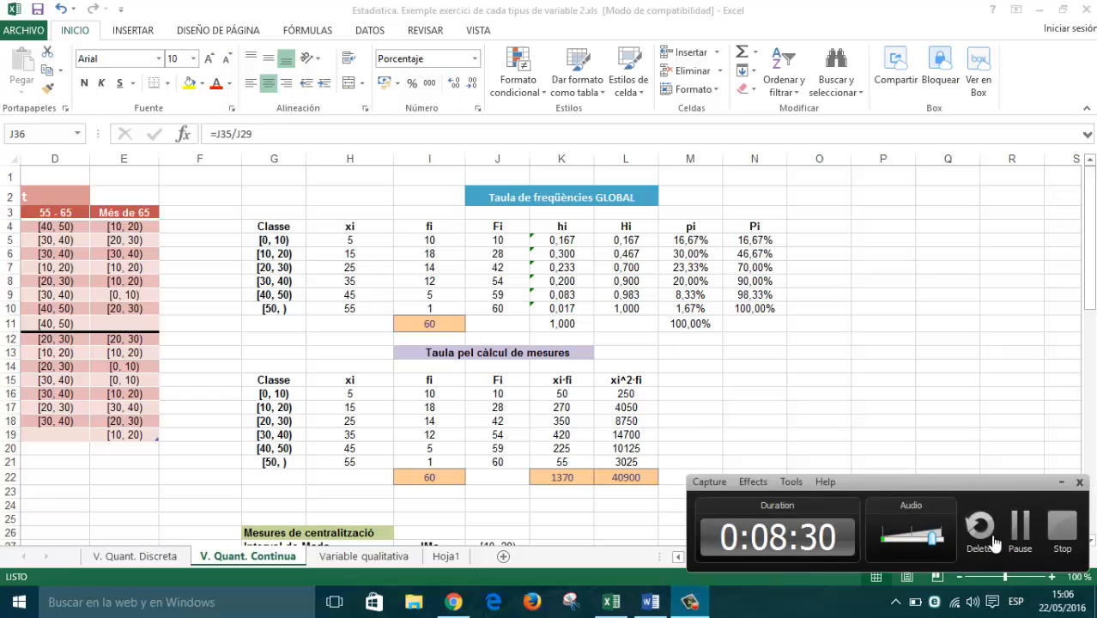
click(1009, 530)
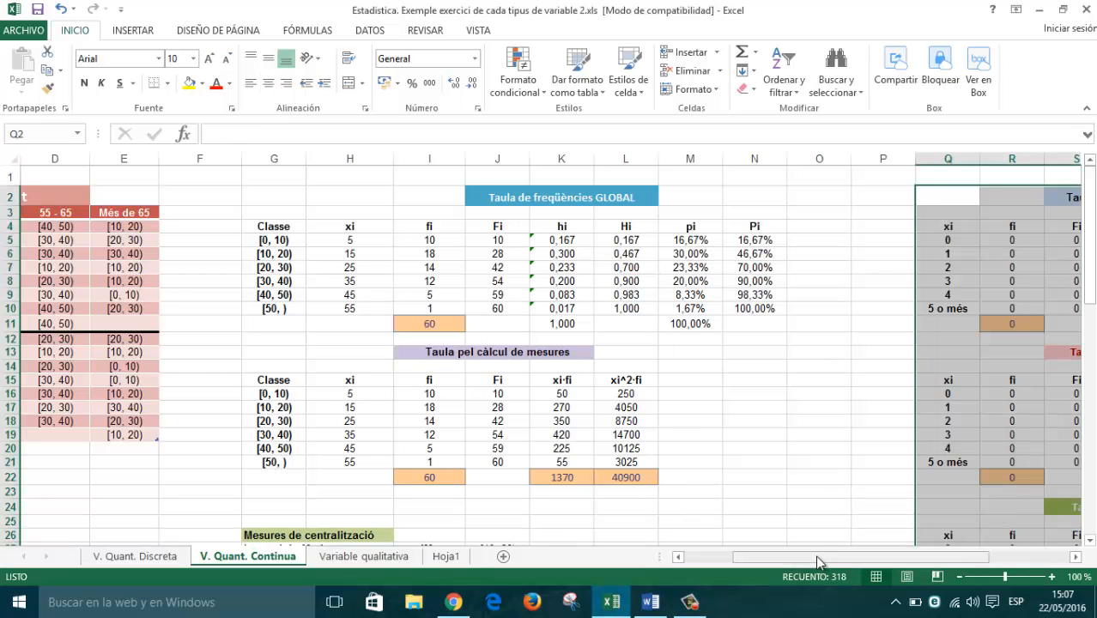
Step: Copy the Classe header and intervals from G4:G10 into P4:P10, next to the HOMES frequency table
drag(816, 555, 903, 563)
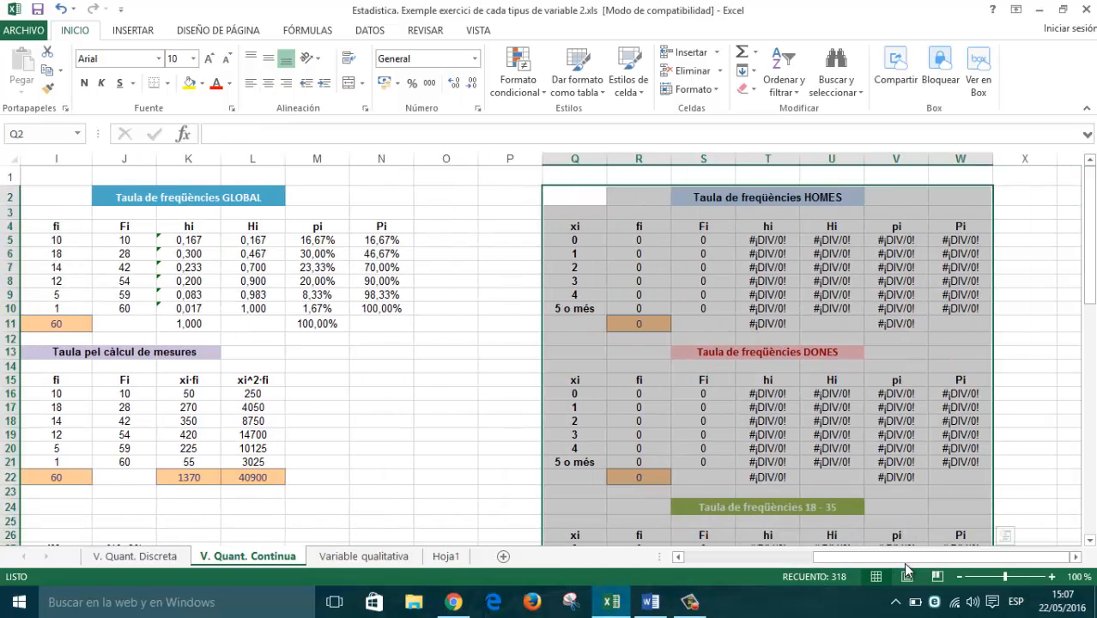
click(1041, 251)
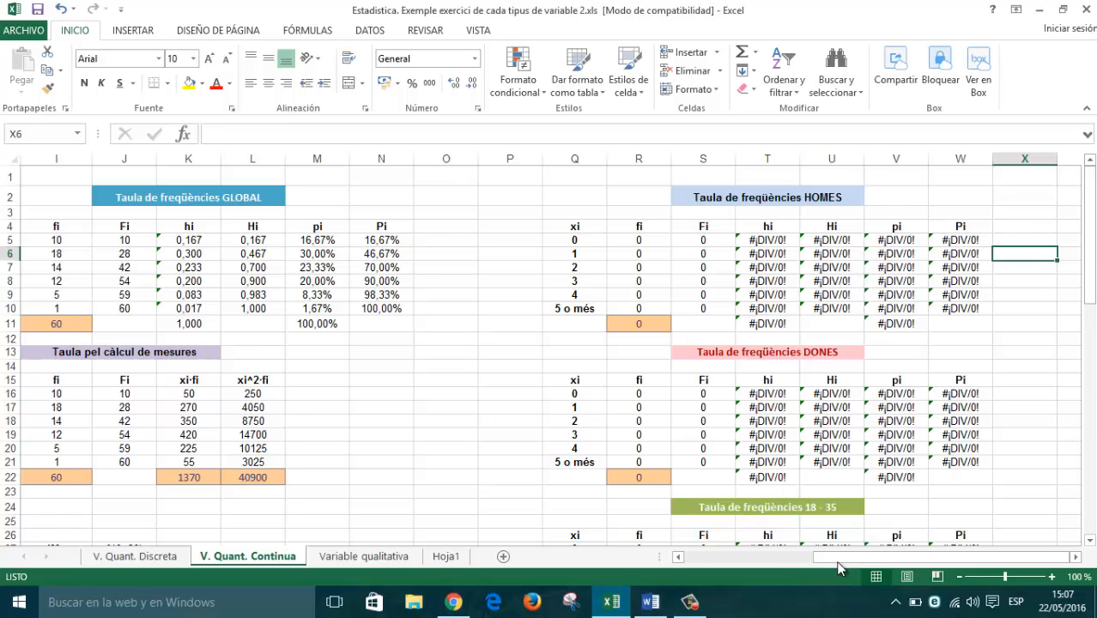
drag(834, 560, 767, 560)
drag(222, 226, 223, 305)
key(ctrl+c)
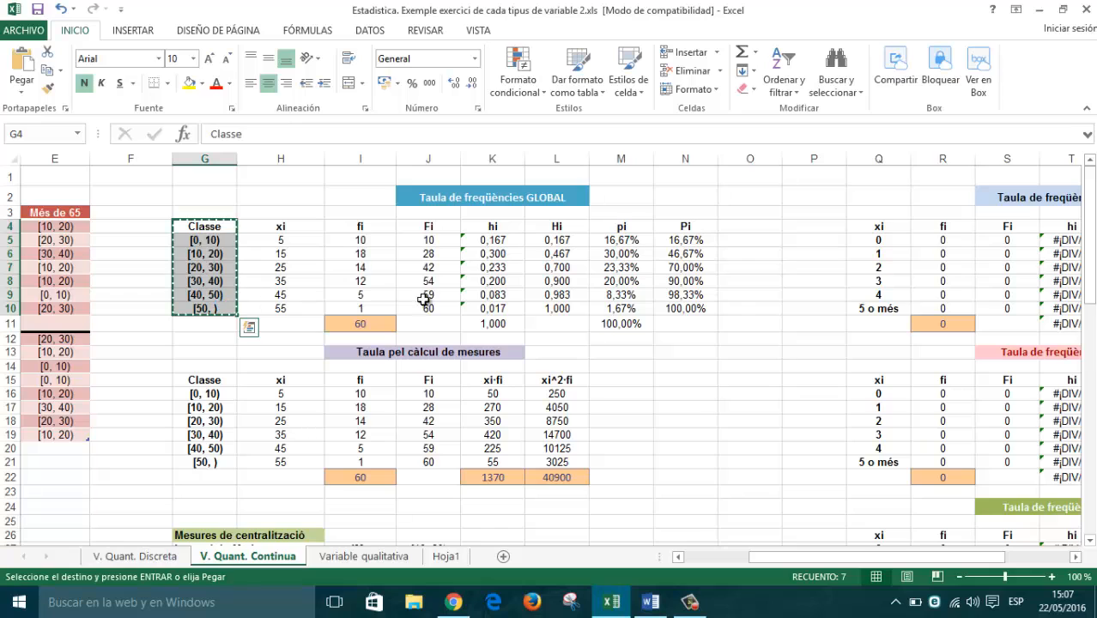
click(811, 226)
key(ctrl+v)
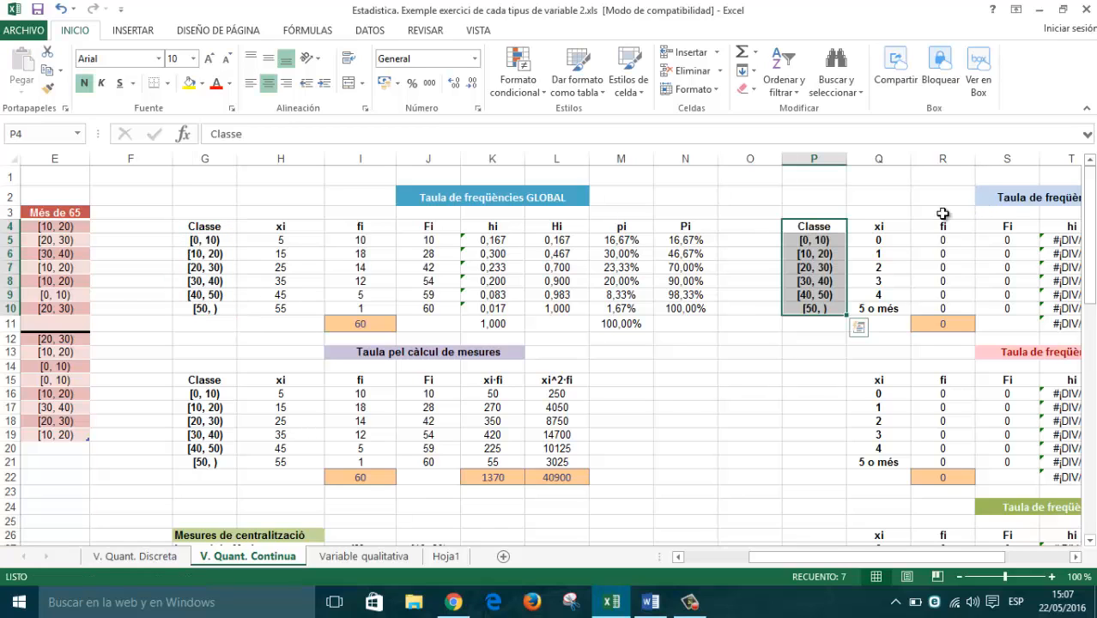
key(Escape)
Step: Copy the Classe column P4:P10 to P15, next to the DONES frequency table
click(827, 378)
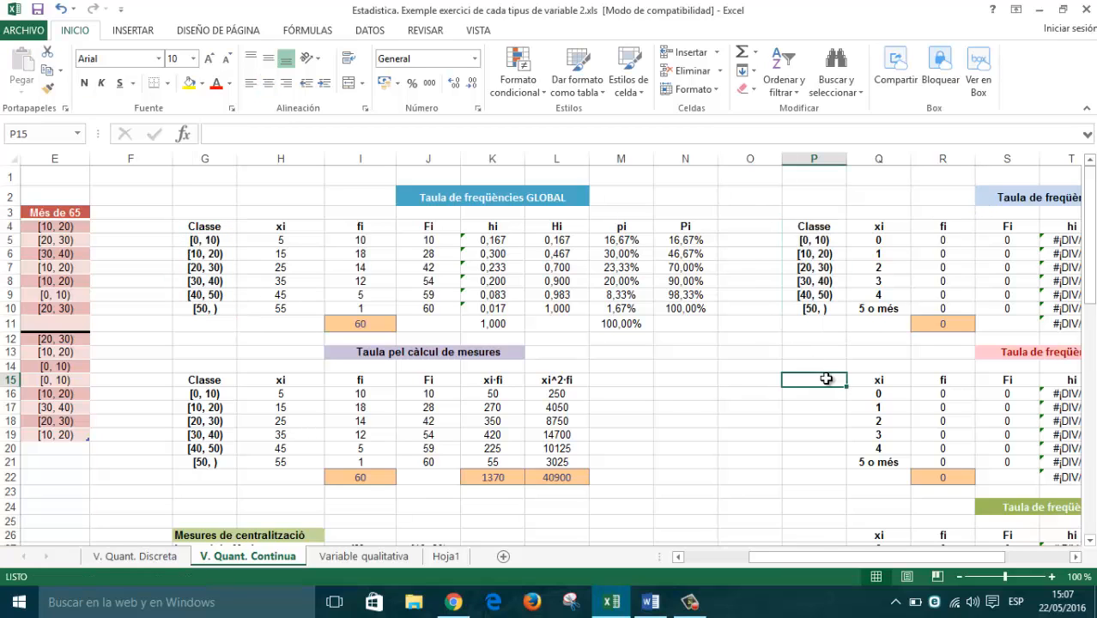
drag(810, 230, 816, 313)
key(ctrl+c)
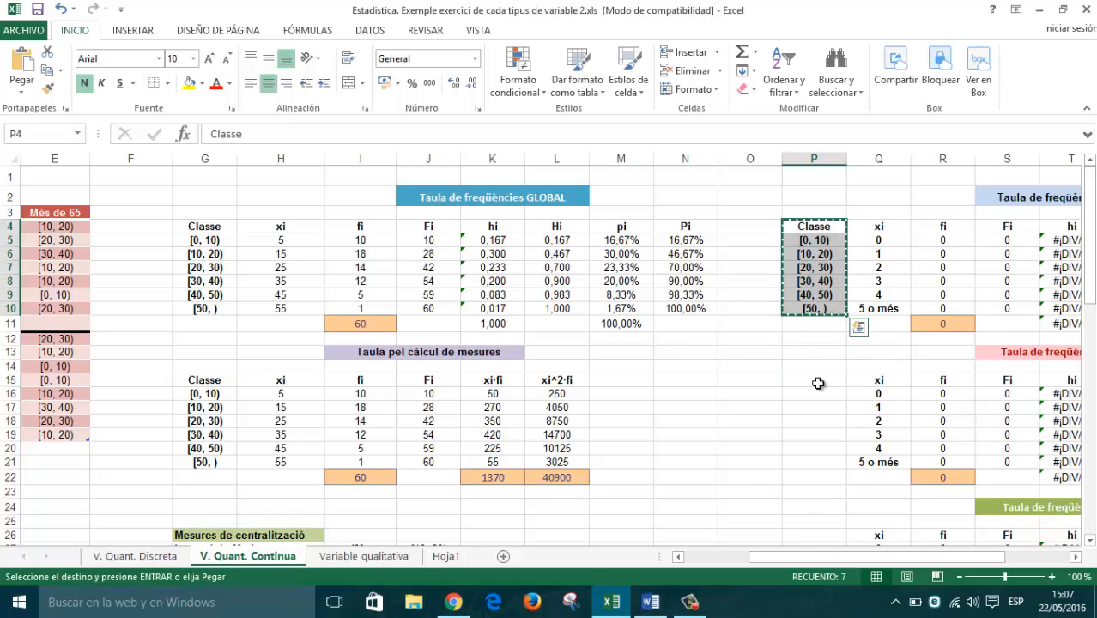
click(819, 383)
key(ctrl+v)
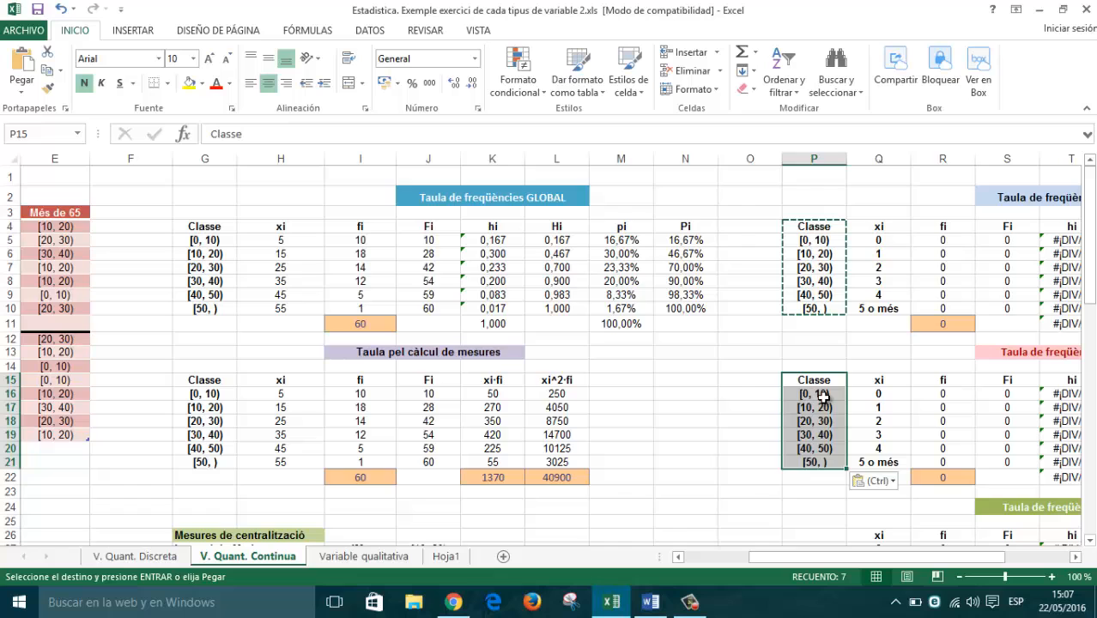
Step: Paste the copied Classe column at P26 and P37, beside the green 18 - 35 table and the purple table below it
scroll(828, 488, down, 1)
click(826, 483)
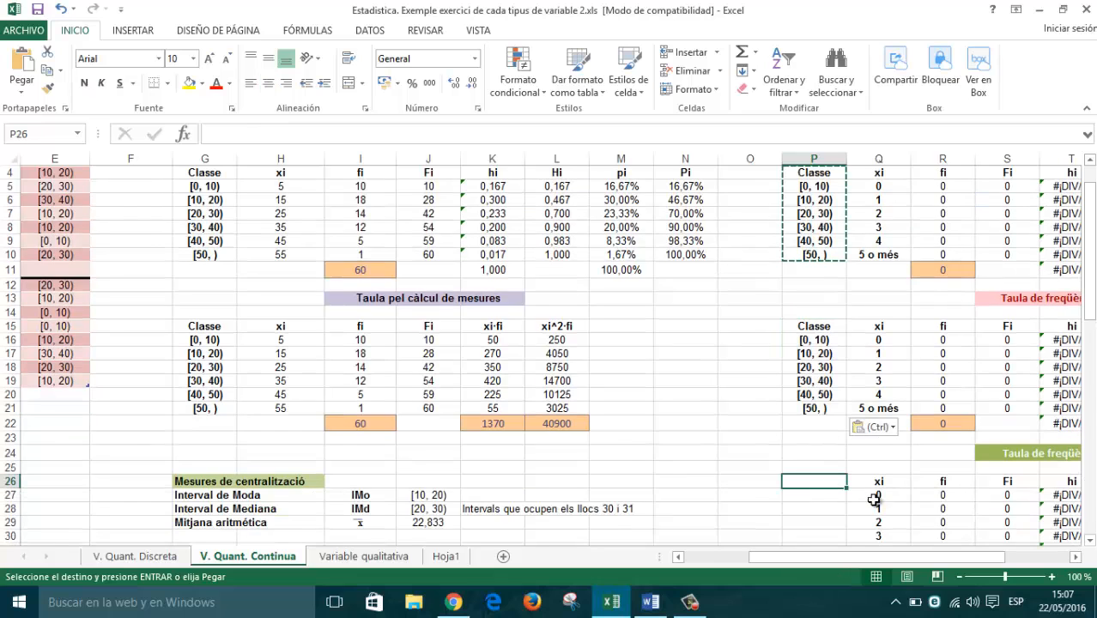
key(ctrl+v)
scroll(863, 500, down, 5)
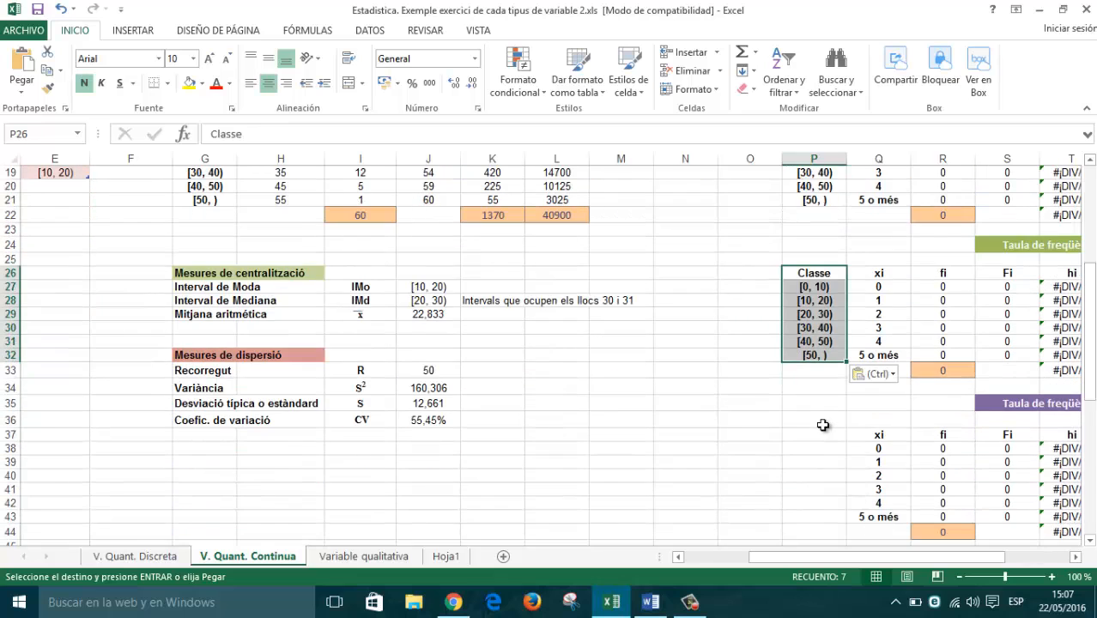
click(823, 435)
key(ctrl+v)
scroll(864, 476, down, 3)
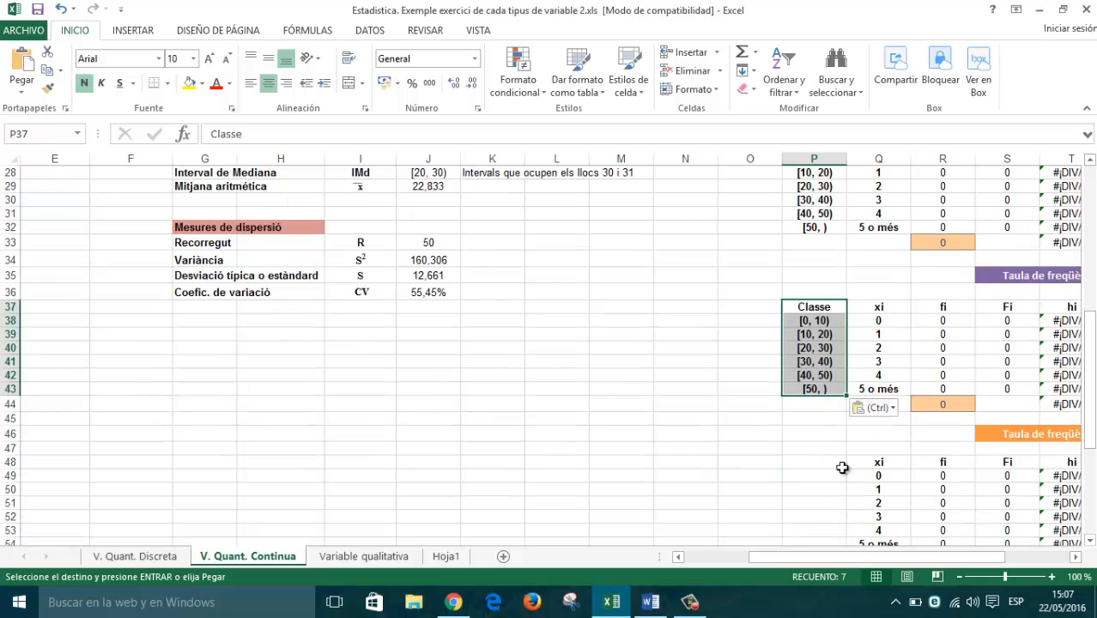
click(817, 461)
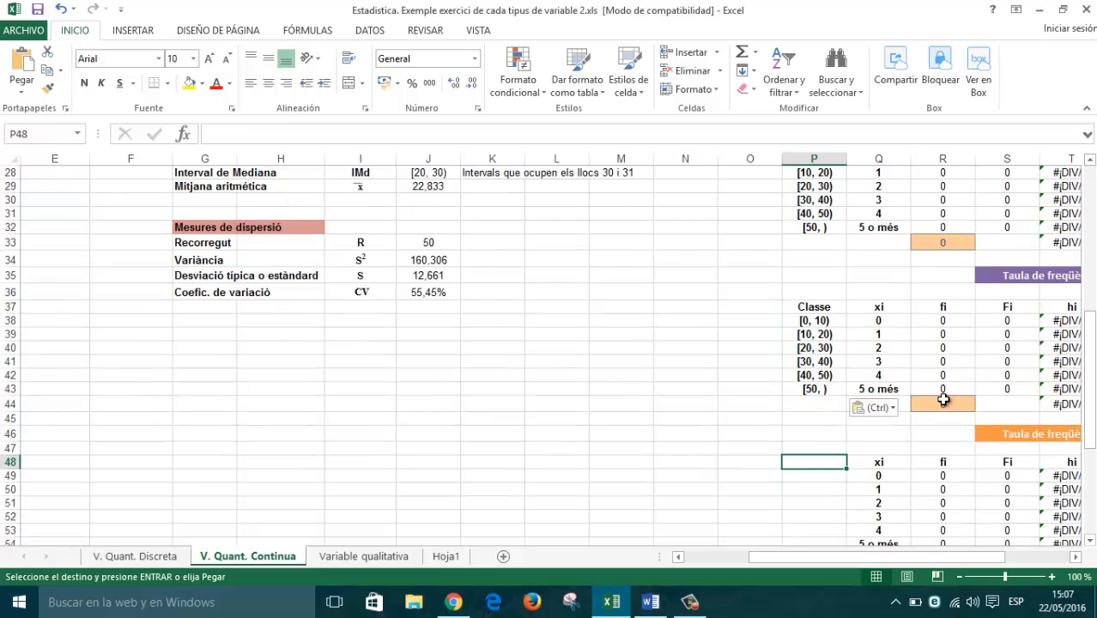
key(ctrl)
key(ctrl+z)
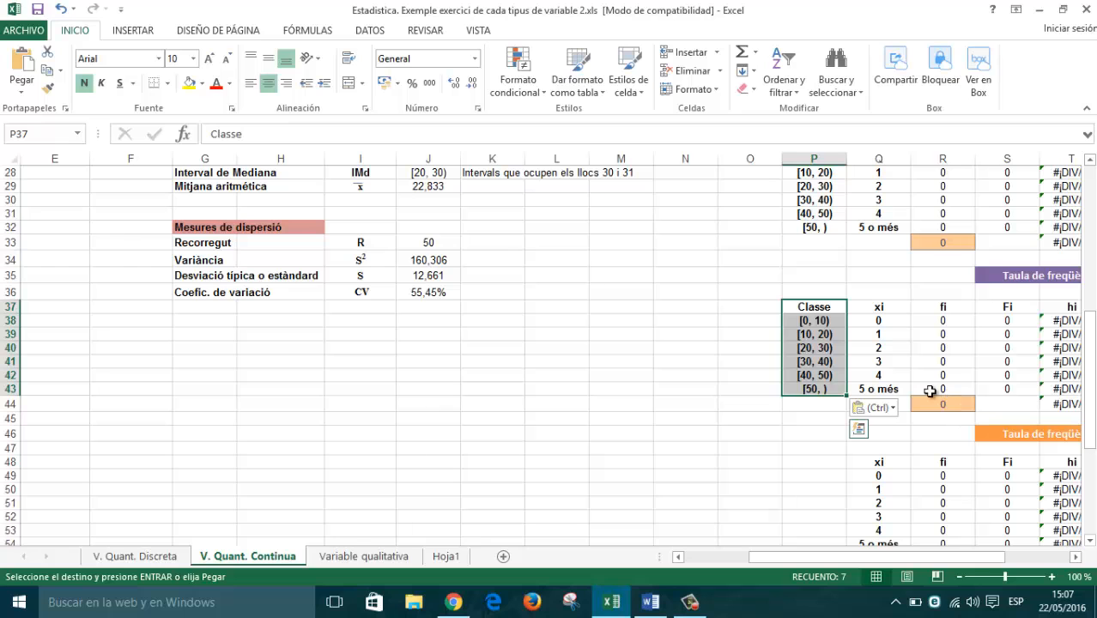
Step: Paste the copied Classe column at P48 and P59, beside the 55 - 65 and Més de 65 tables, and end the copying
click(842, 459)
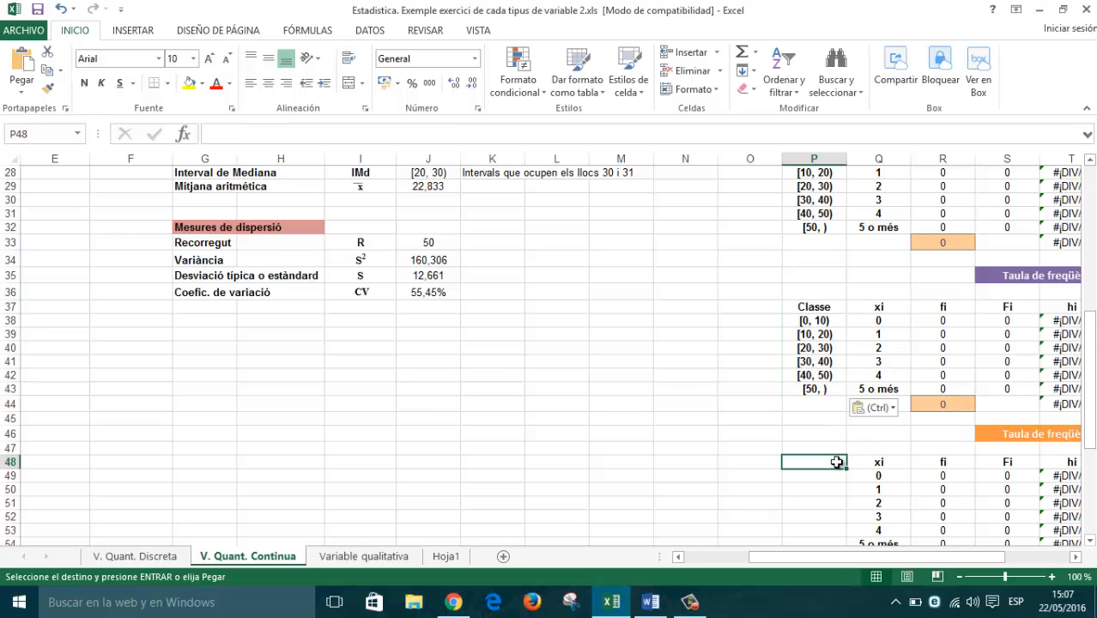
key(ctrl+v)
drag(1094, 336, 1093, 421)
click(830, 391)
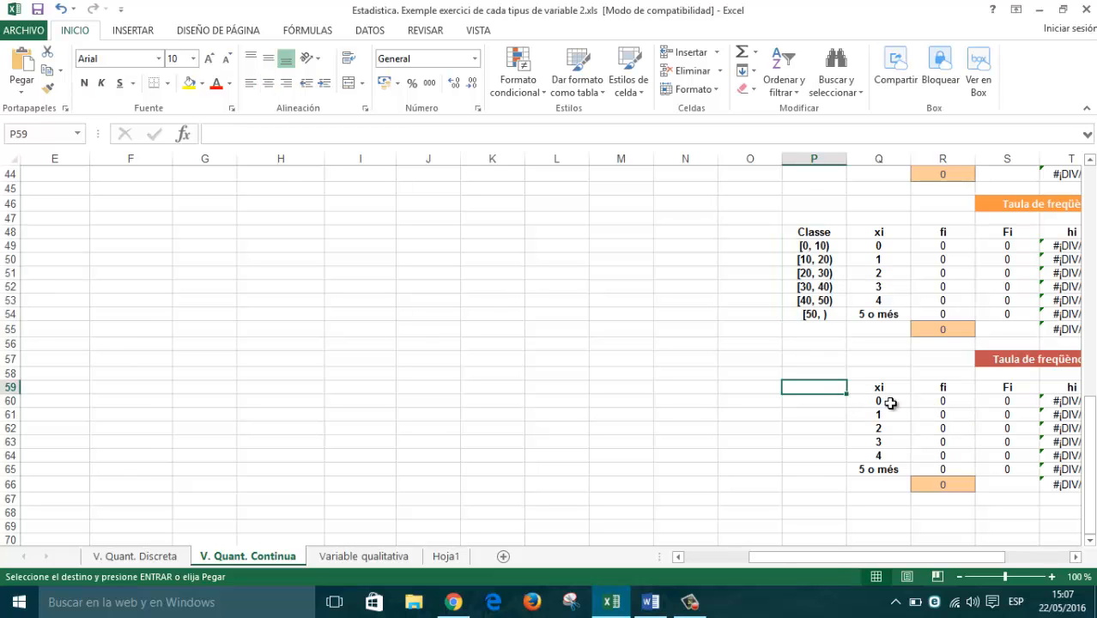
key(ctrl+v)
drag(1094, 399, 1094, 176)
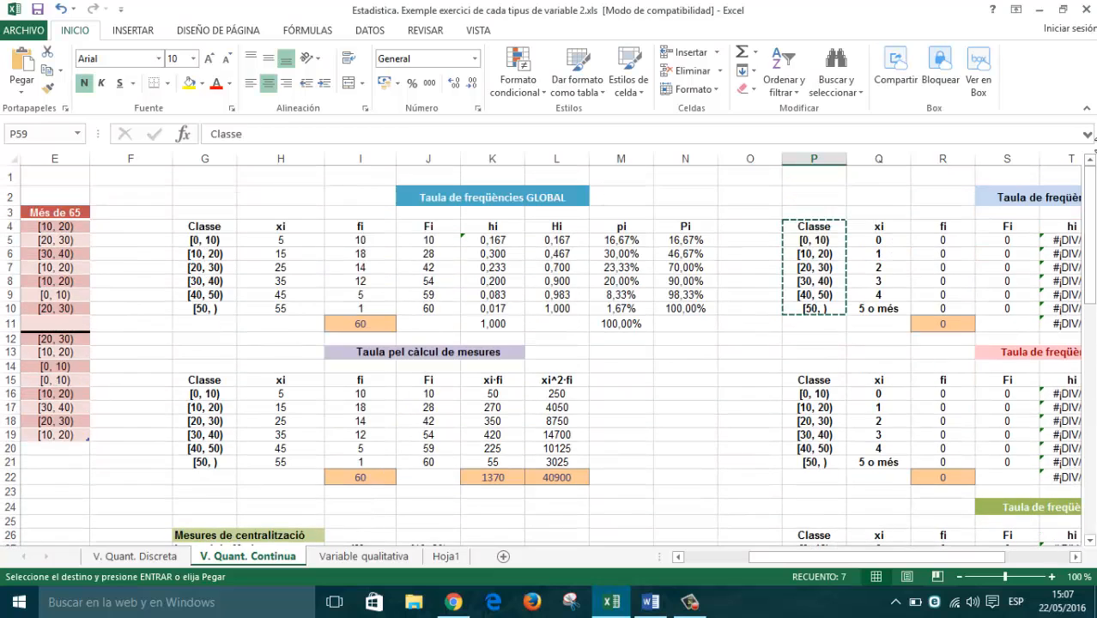
click(843, 194)
text(z)
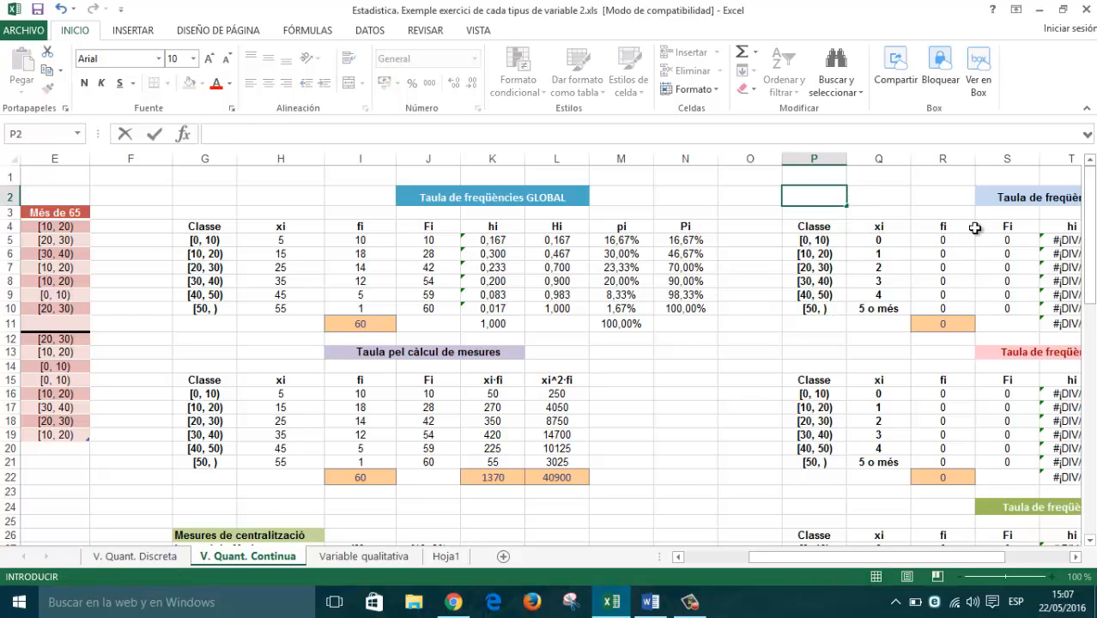
drag(902, 559, 953, 559)
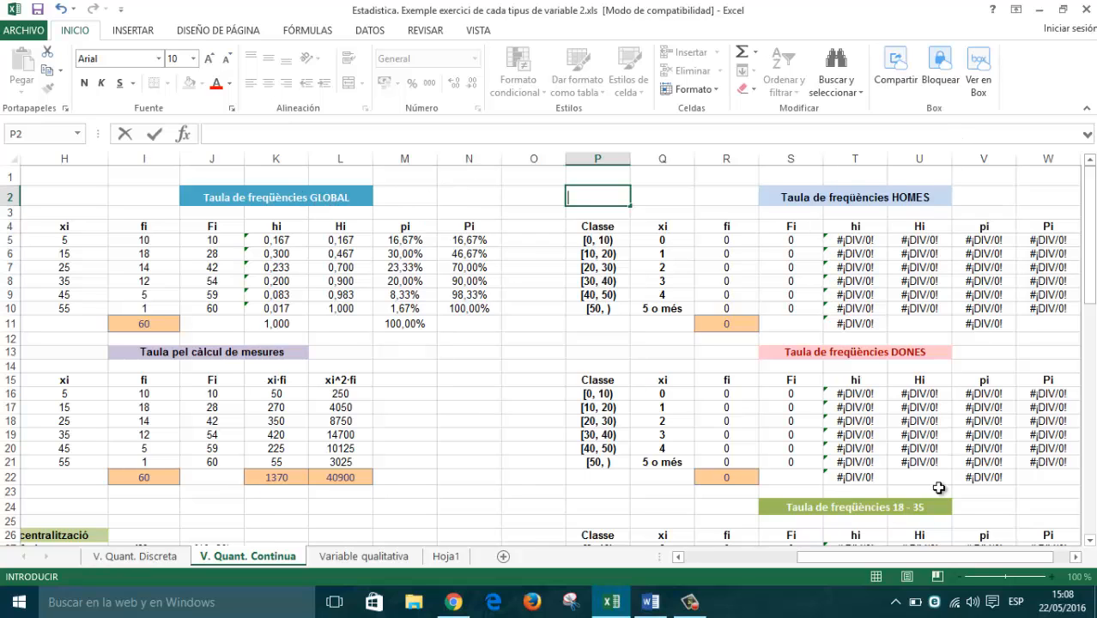
click(689, 602)
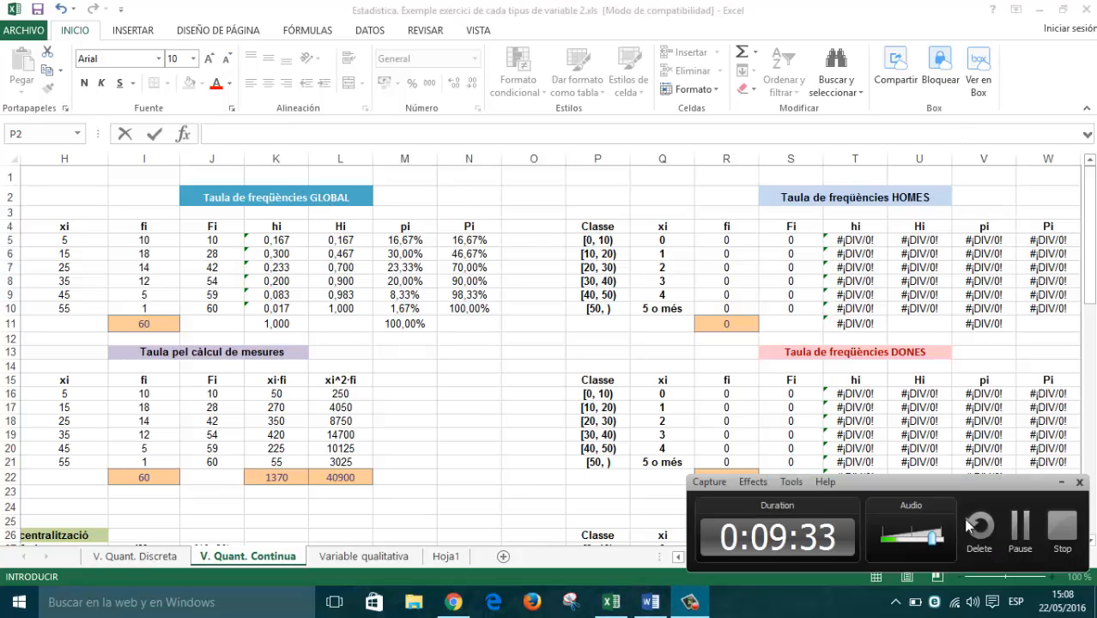
click(1020, 526)
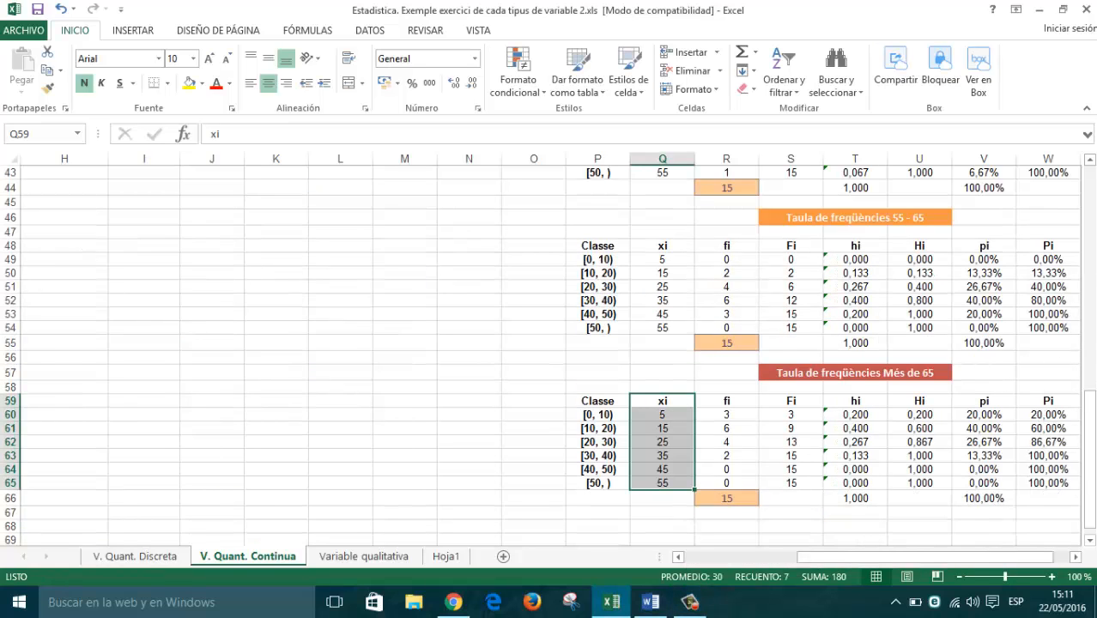
drag(1092, 434, 1091, 411)
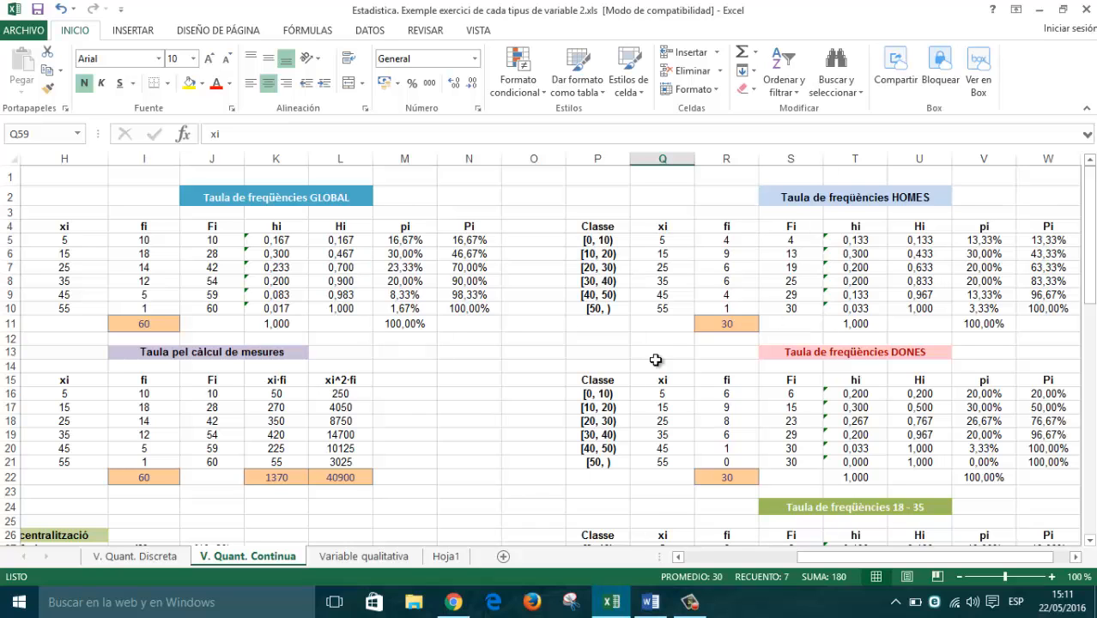
drag(884, 566, 834, 560)
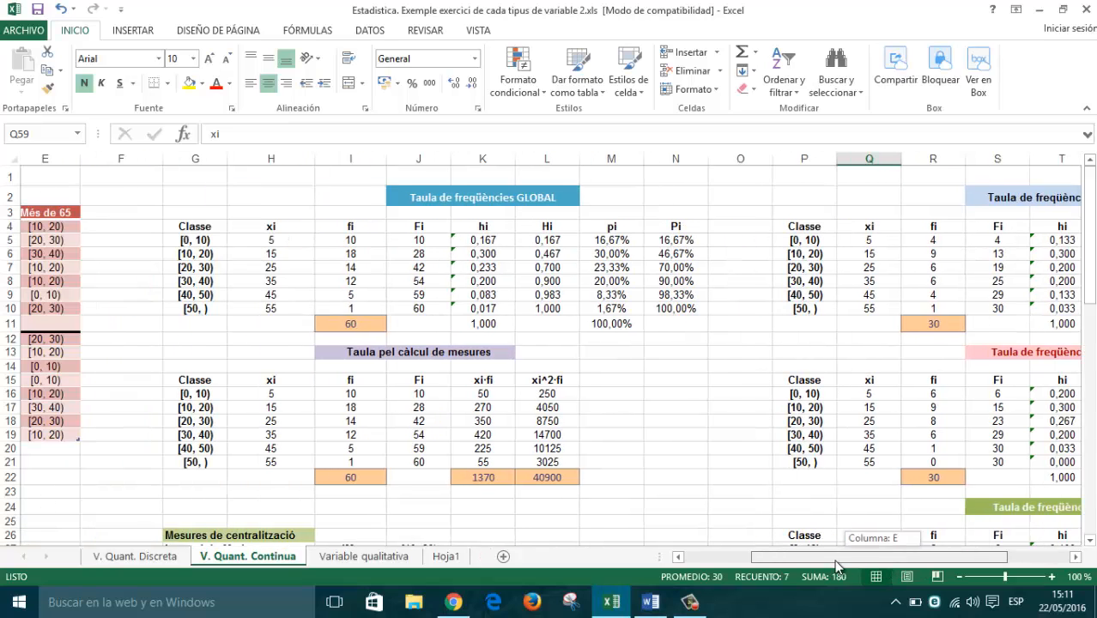